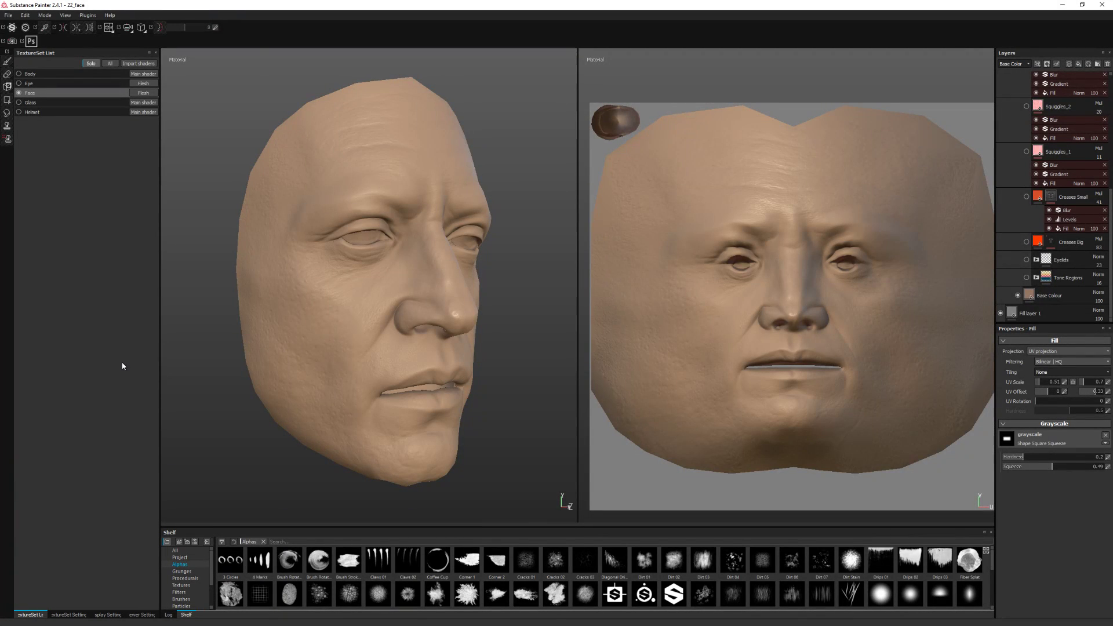
- Select the Base Colour layer to examine its base color, metallic and transmissive settings
left_click_drag(475, 295, 440, 294, "alt")
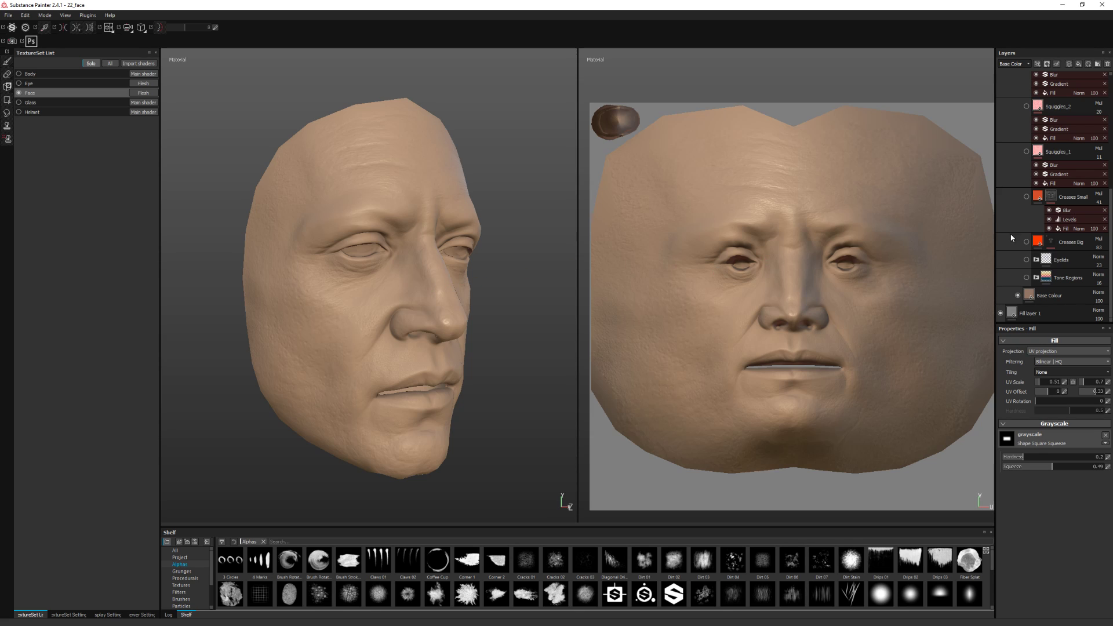
left_click(1054, 297)
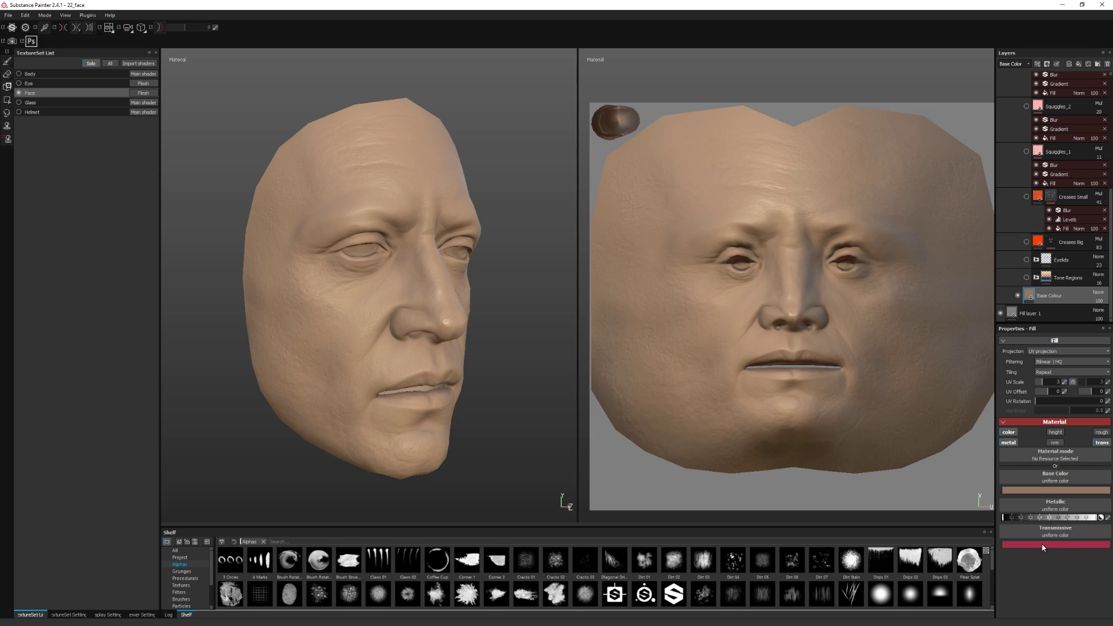
- Expand the Tone Regions folder and toggle its visibility to compare the face with and without the tones
left_click(1036, 277)
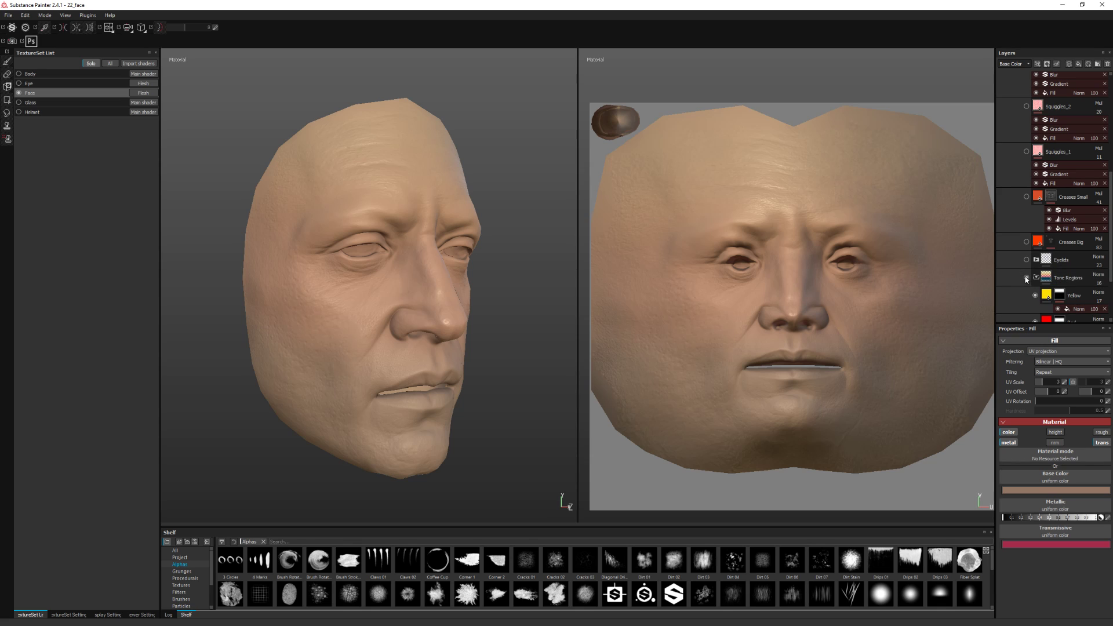
left_click(1027, 278)
left_click(1027, 278)
left_click(1026, 278)
- Display the blue tone layer's mask, try a vertical UV offset of -0.14 on its fill, and undo the change
scroll(1041, 303, "down", 3)
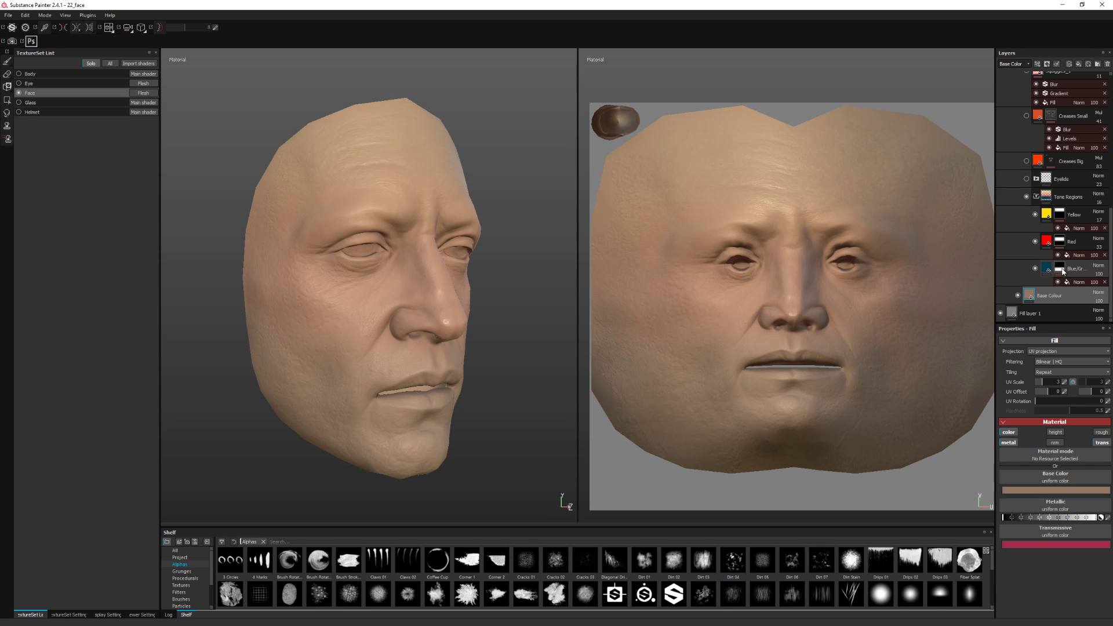
left_click(1062, 271, "alt")
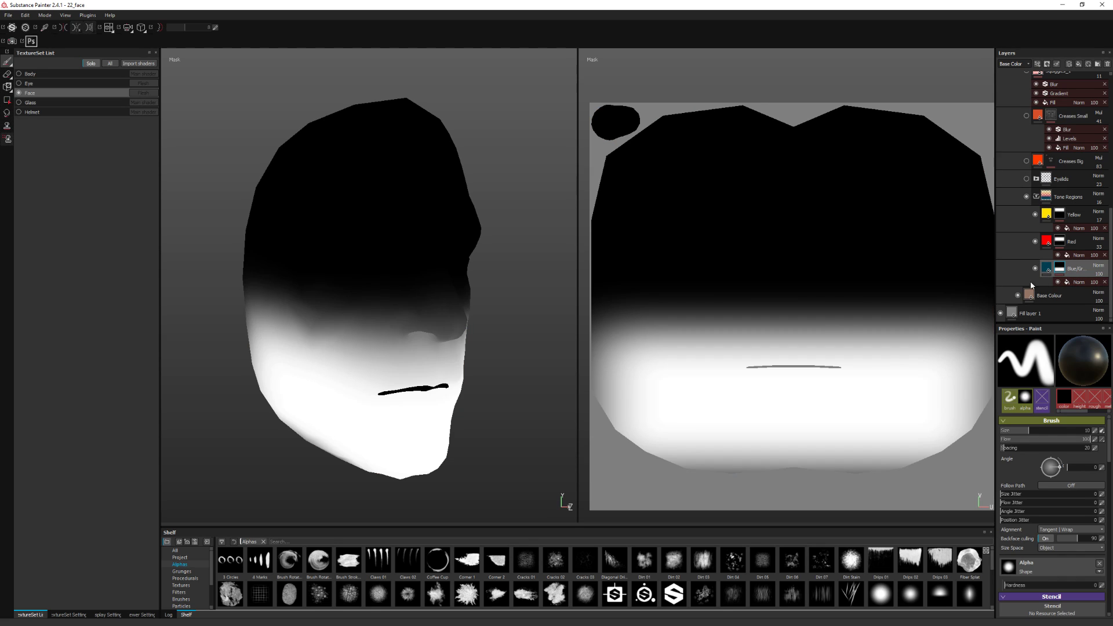
left_click(1067, 282)
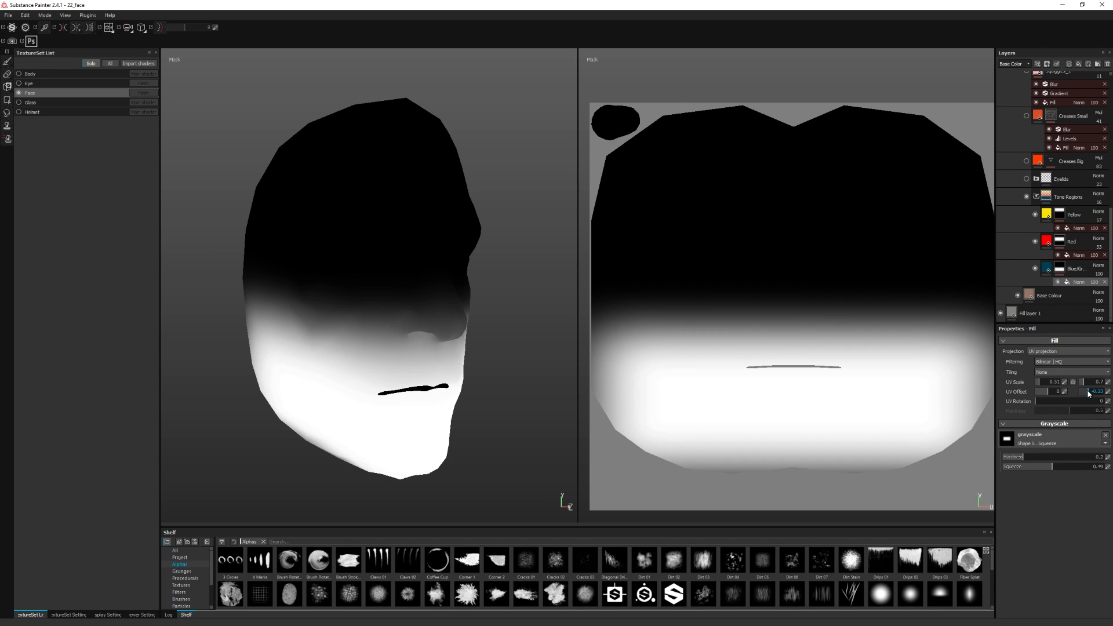
left_click_drag(1087, 392, 1090, 393)
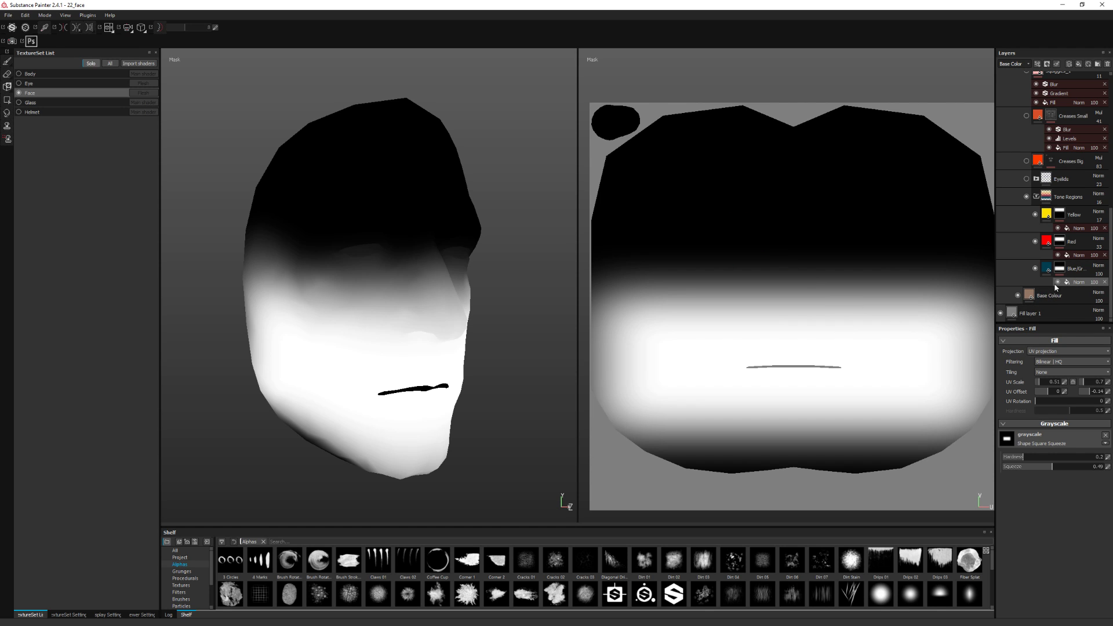
left_click_drag(1088, 395, 1087, 394)
key("ctrl+z")
key("ctrl+z")
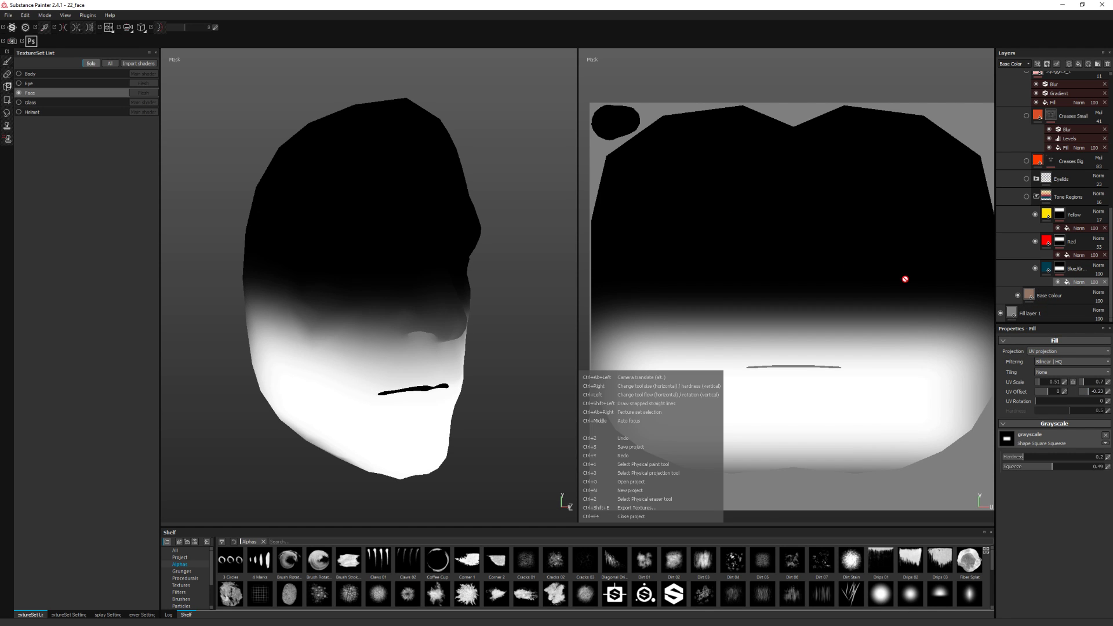
- Display the masks of the Red and Yellow tone layers in turn and return to the material view
left_click(1059, 242)
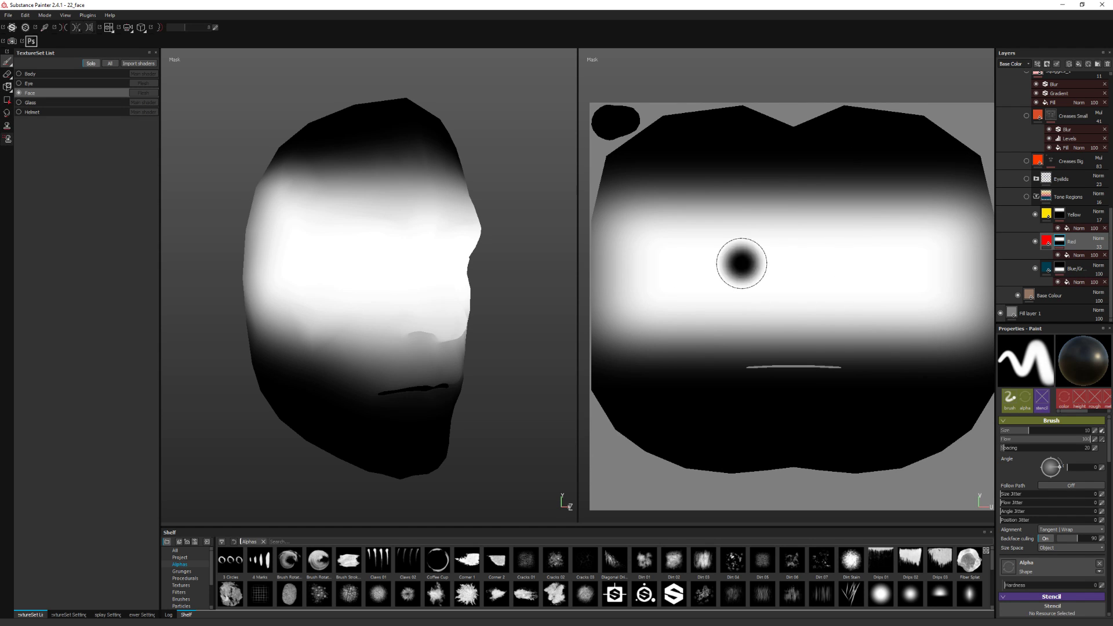
left_click(1057, 215)
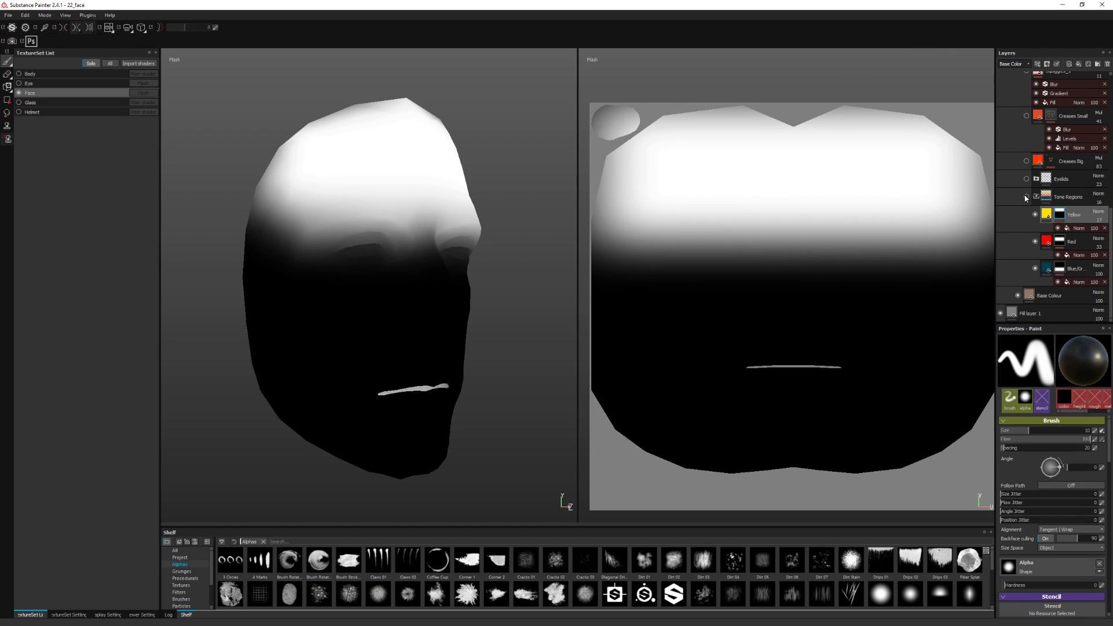
key("m")
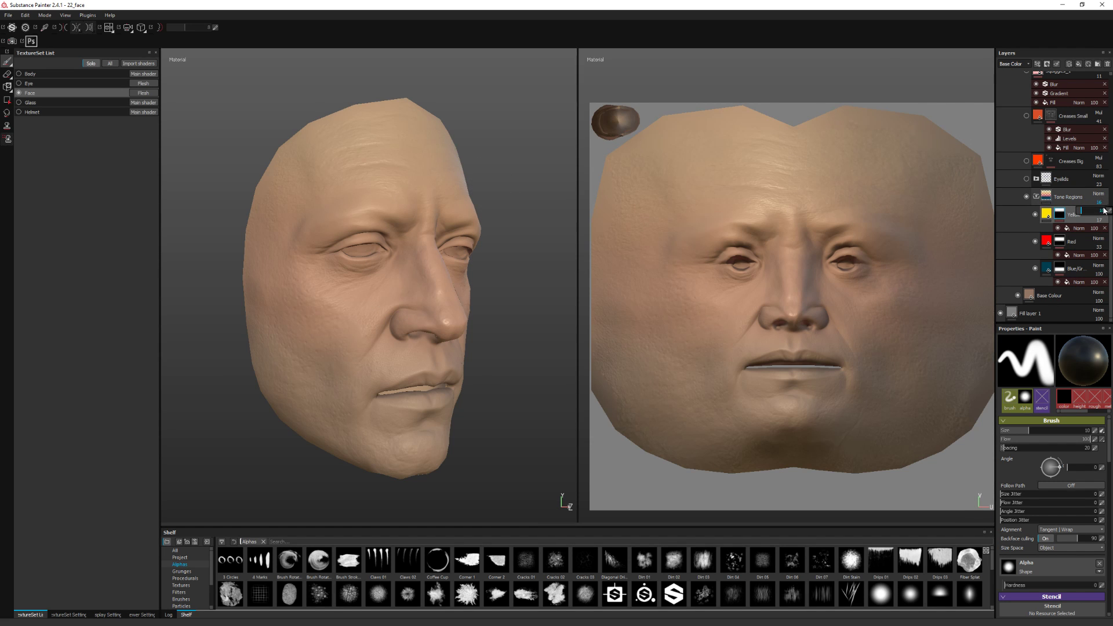
- Try an opacity of 89 on the Tone Regions folder, undo it, and collapse the folder
left_click(1103, 212)
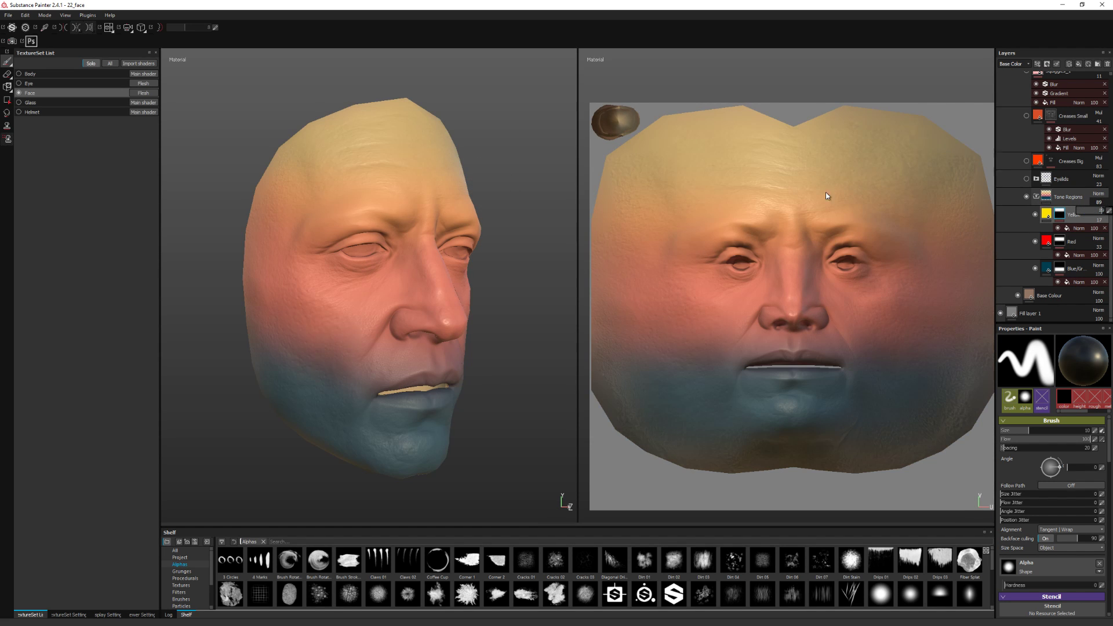
key("ctrl+z")
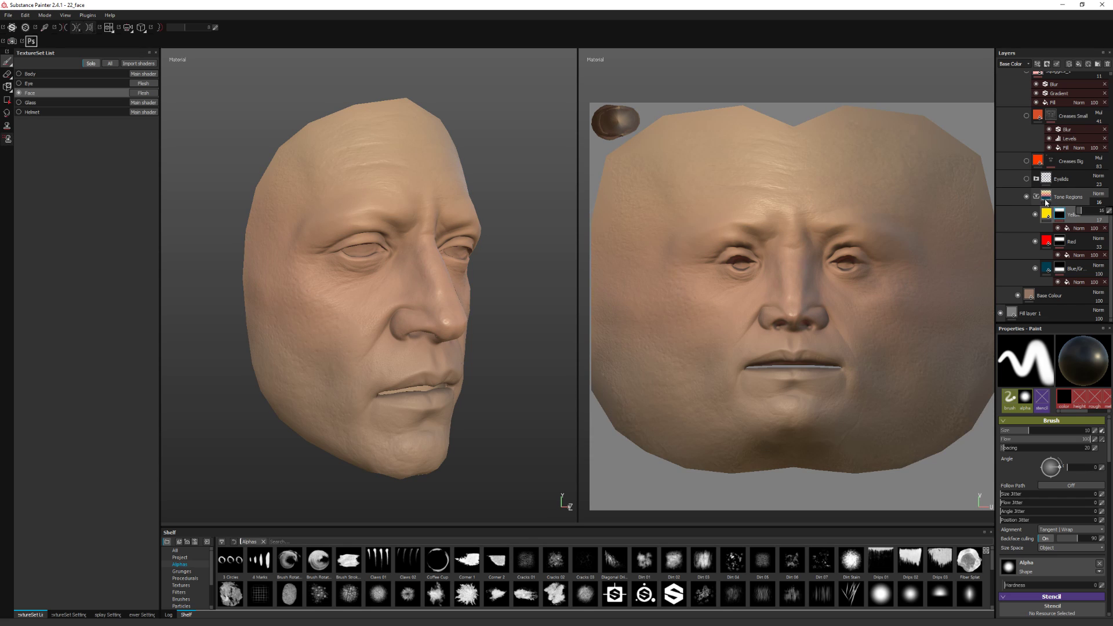
left_click(1037, 198)
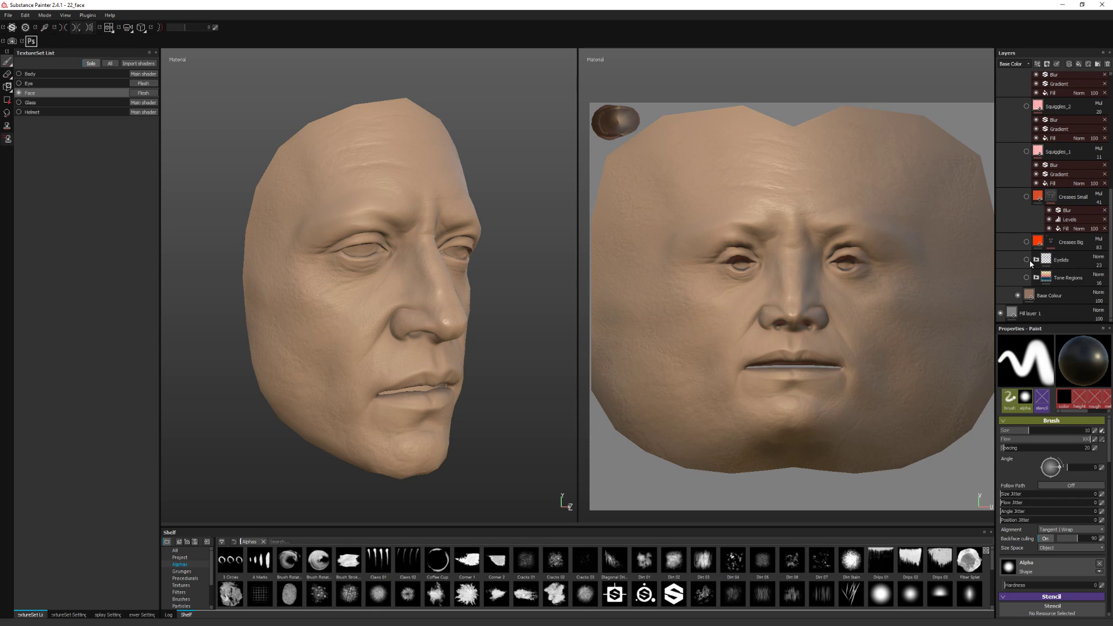
- Show the Eyelids folder and try raising its opacity to exaggerate the purple tint around the eyes
left_click(1098, 265)
left_click_drag(1093, 278, 1106, 276)
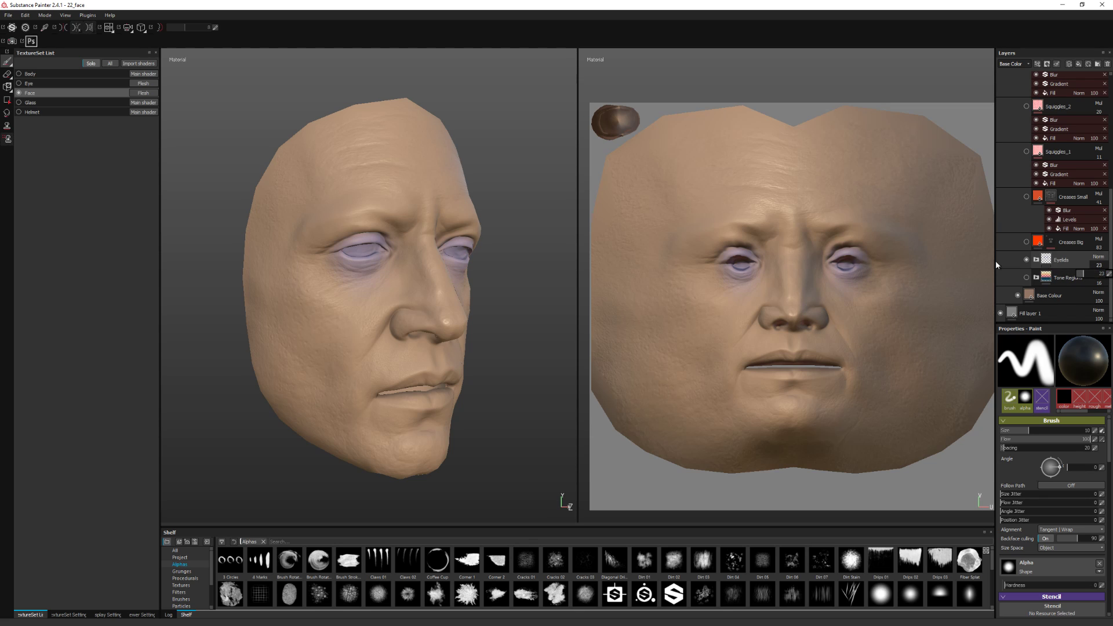
- Expand the Eyelids folder, examine the masks and fill settings of its two fill layers, and collapse the folder
left_click(1036, 260)
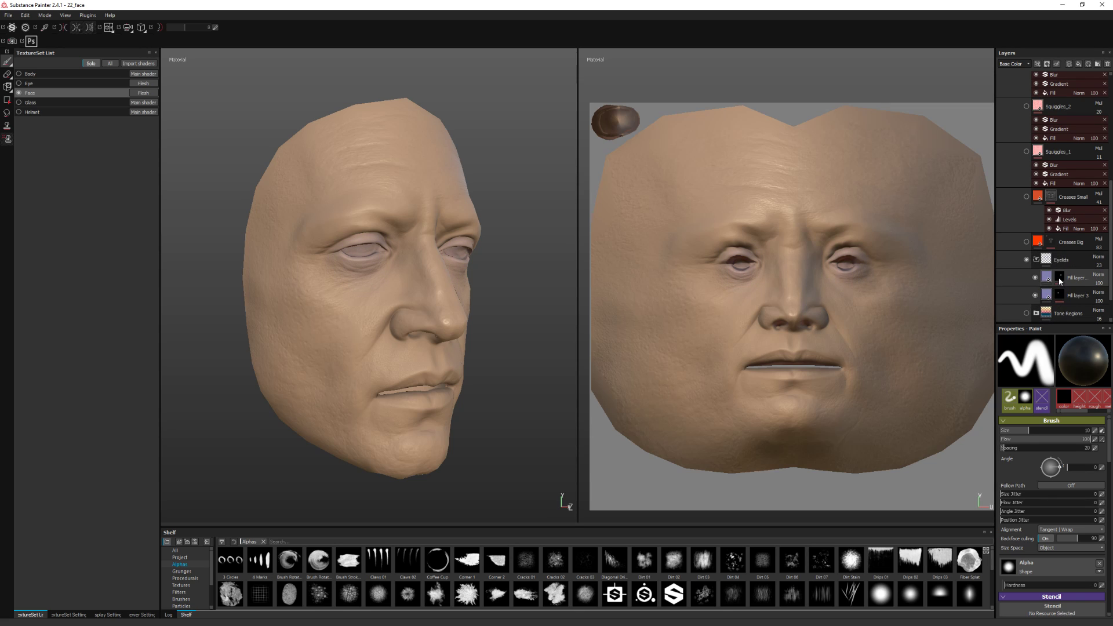
left_click(1060, 277, "alt")
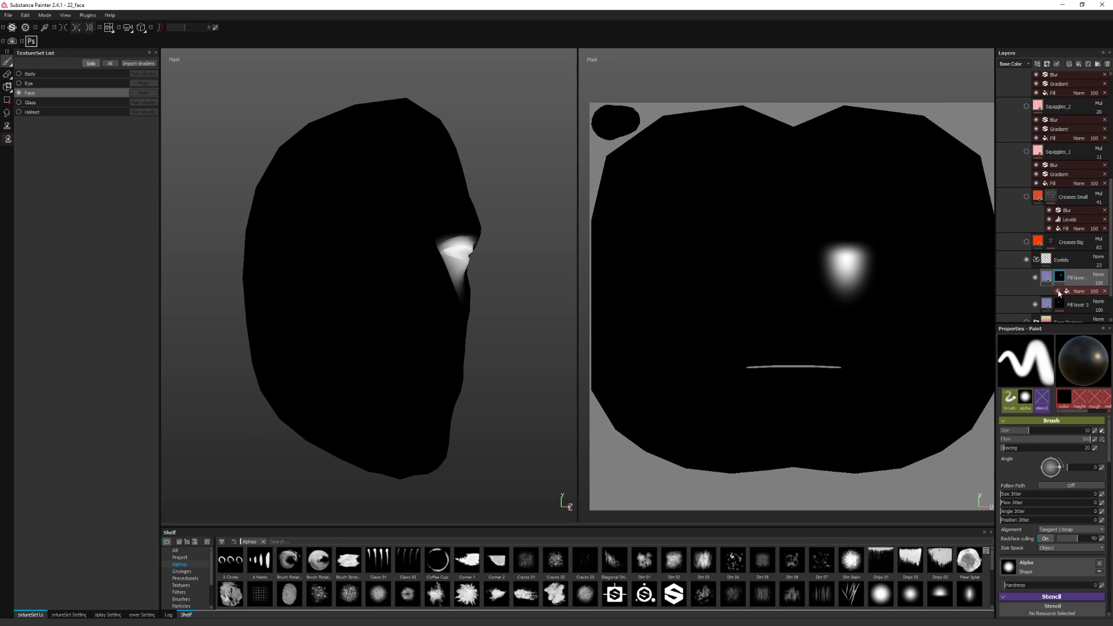
left_click(1065, 292)
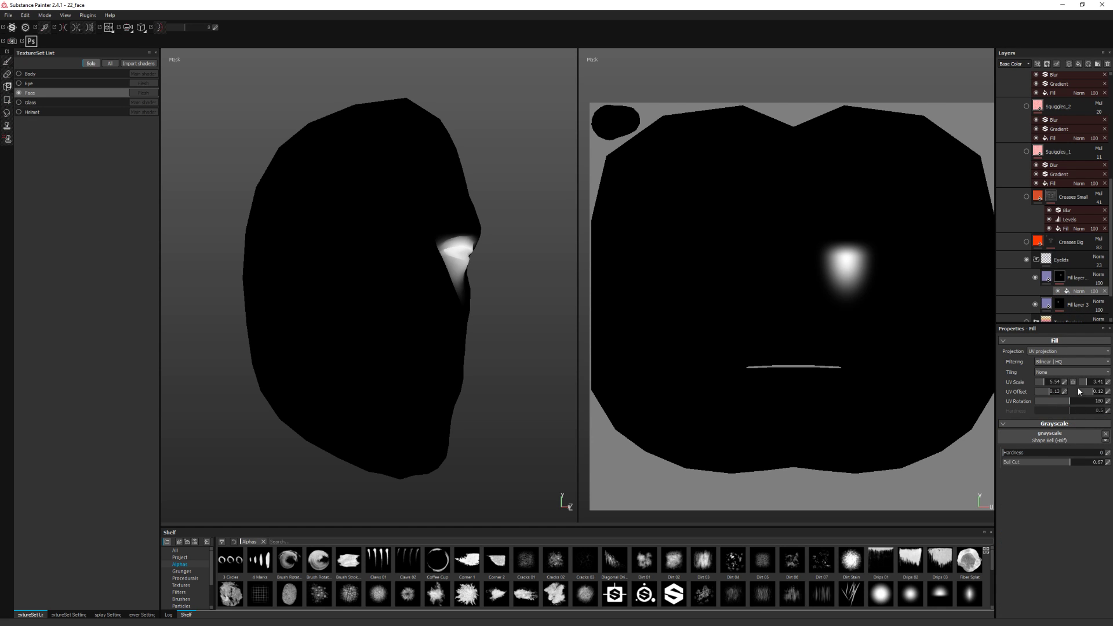
mouse_move(1095, 394)
left_mouse_down()
mouse_move(1046, 392)
mouse_move(1086, 382)
left_mouse_up()
left_click(1060, 304)
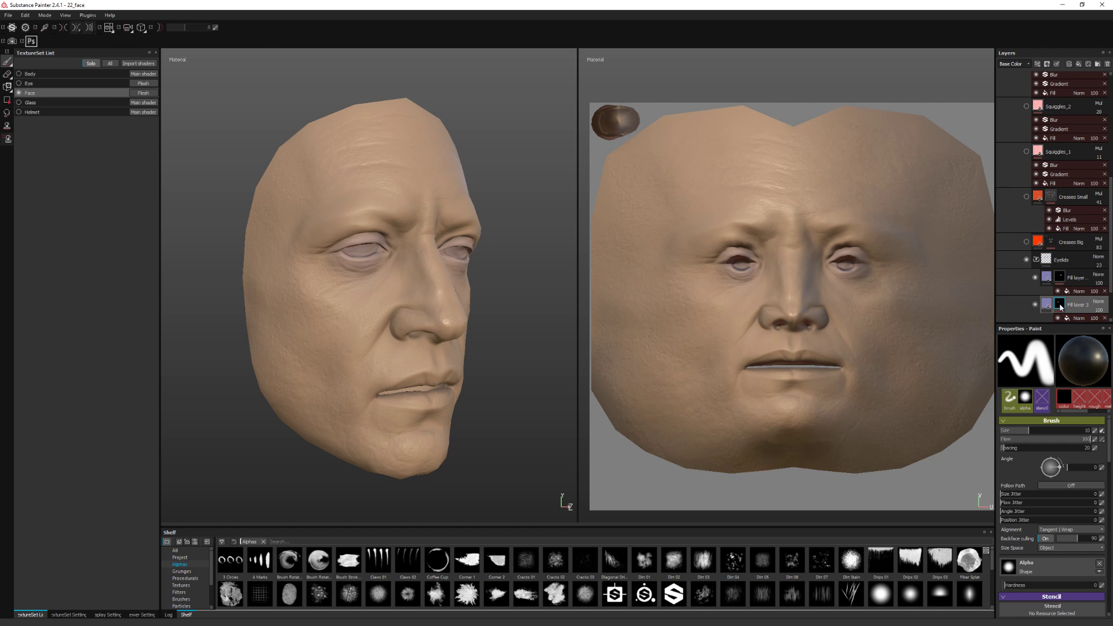
left_click(1036, 260)
left_click(1036, 262)
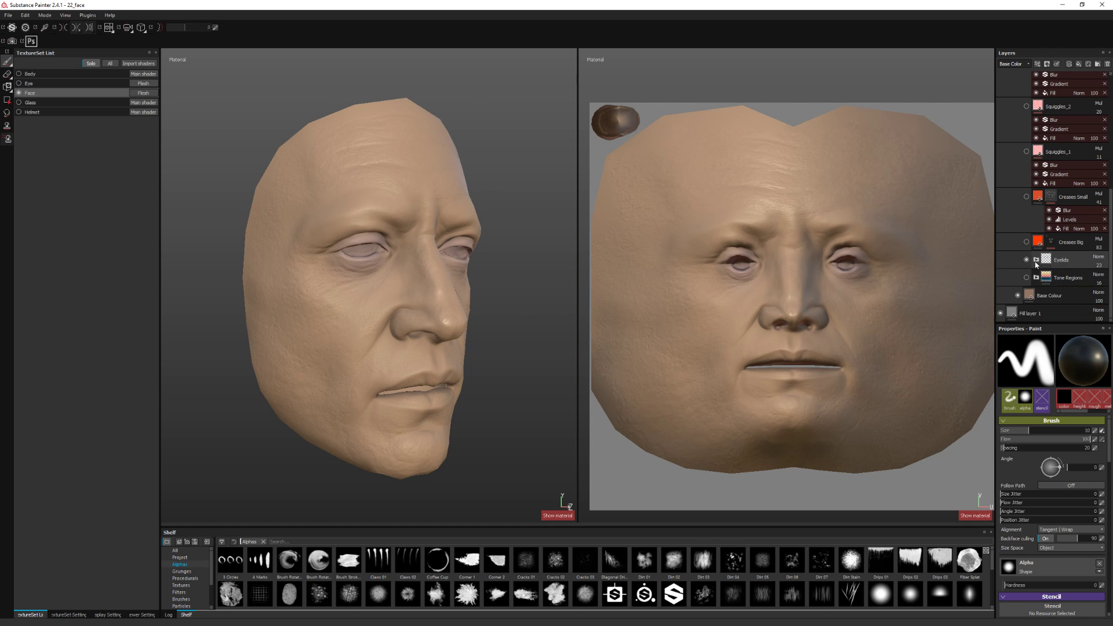
- Show the Creases Big layer in place of Eyelids and examine the fill used in its mask
left_click(1026, 243)
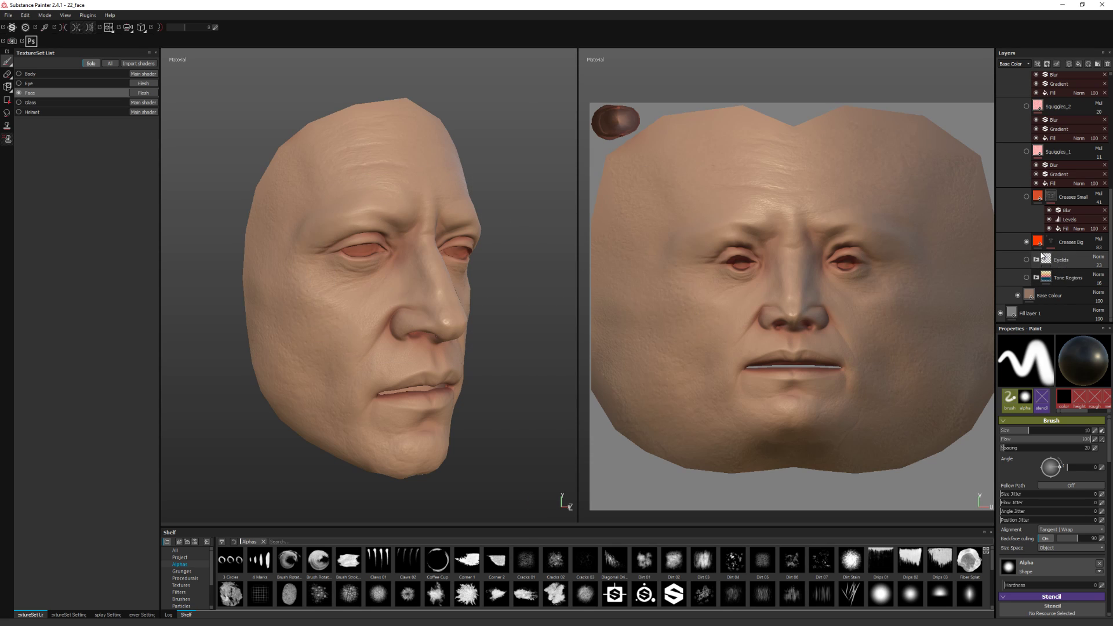
left_click(1066, 243)
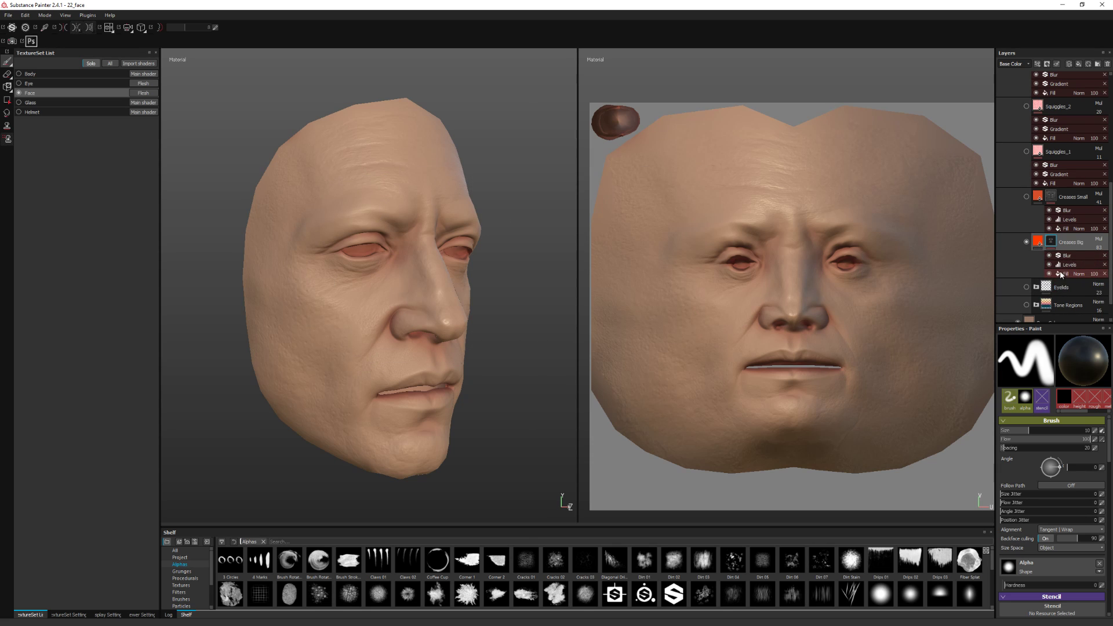
left_click(1061, 274)
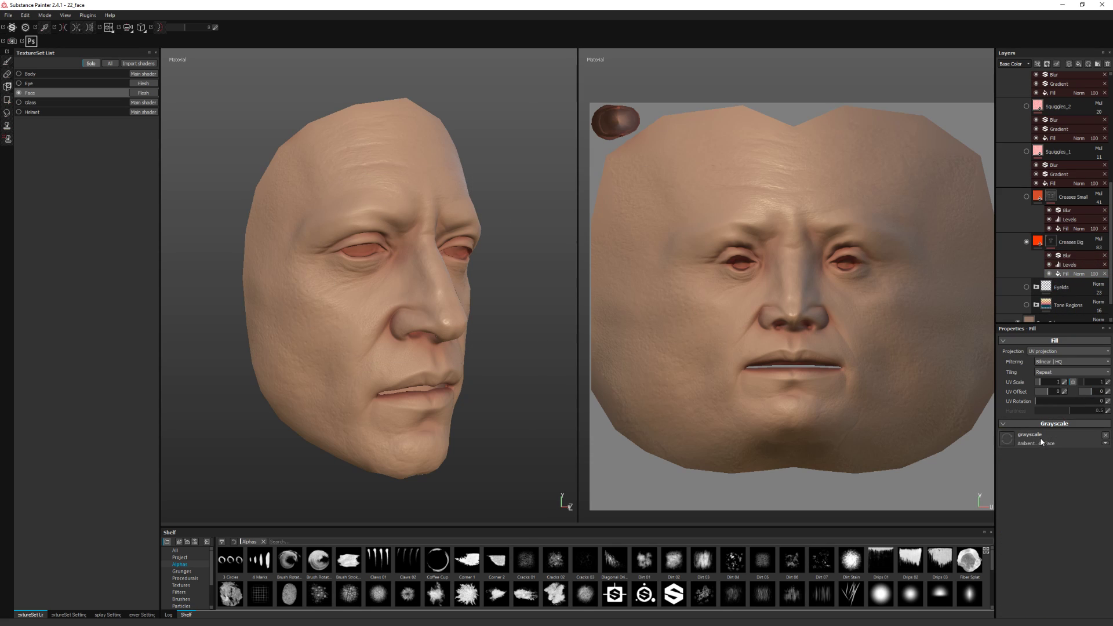
- Display the Creases Big mask on its own, return to the material view, and hide the layer
left_click(1051, 243, "alt")
left_click(1048, 265)
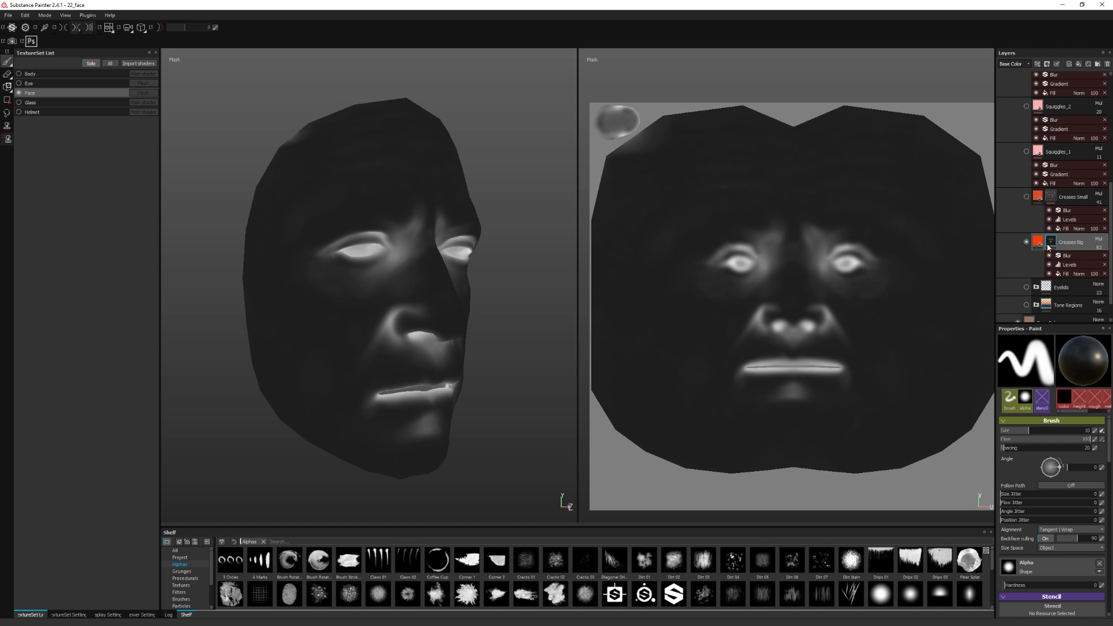
key("m")
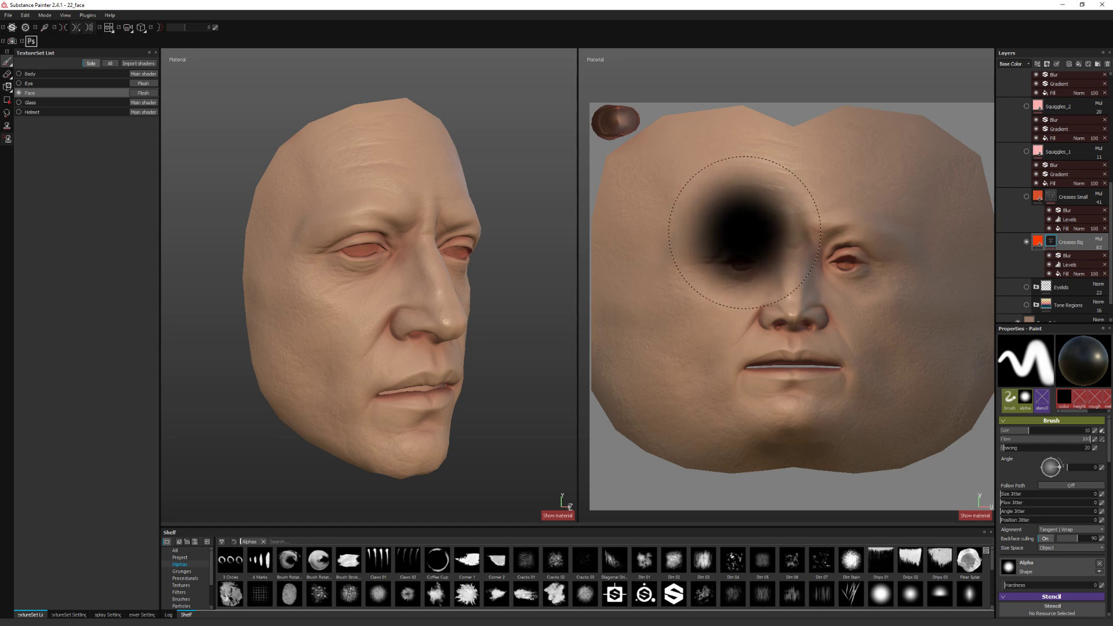
left_click(1027, 242)
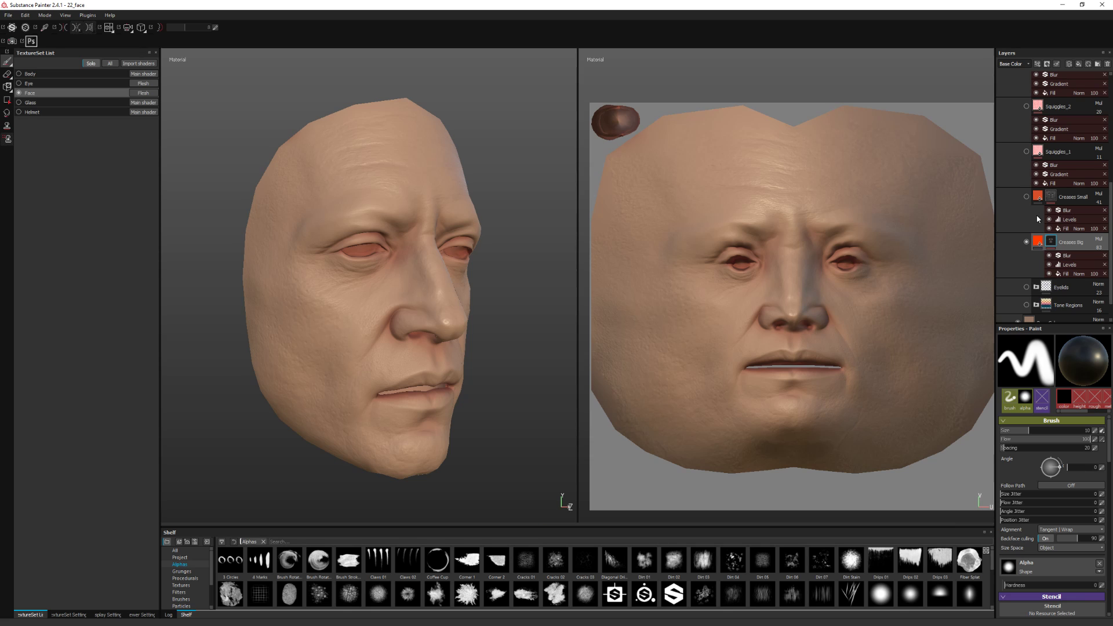
left_click(1026, 242)
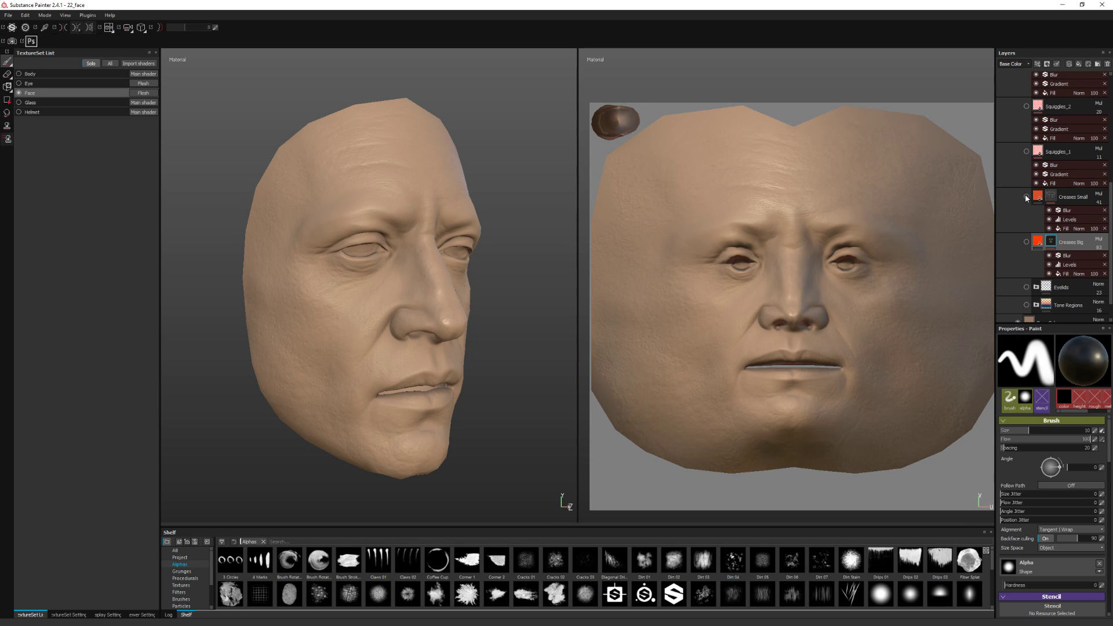
- Show the Creases Small layer, compare its mask with and without the Levels effect, and hide the layer again
left_click(1026, 197)
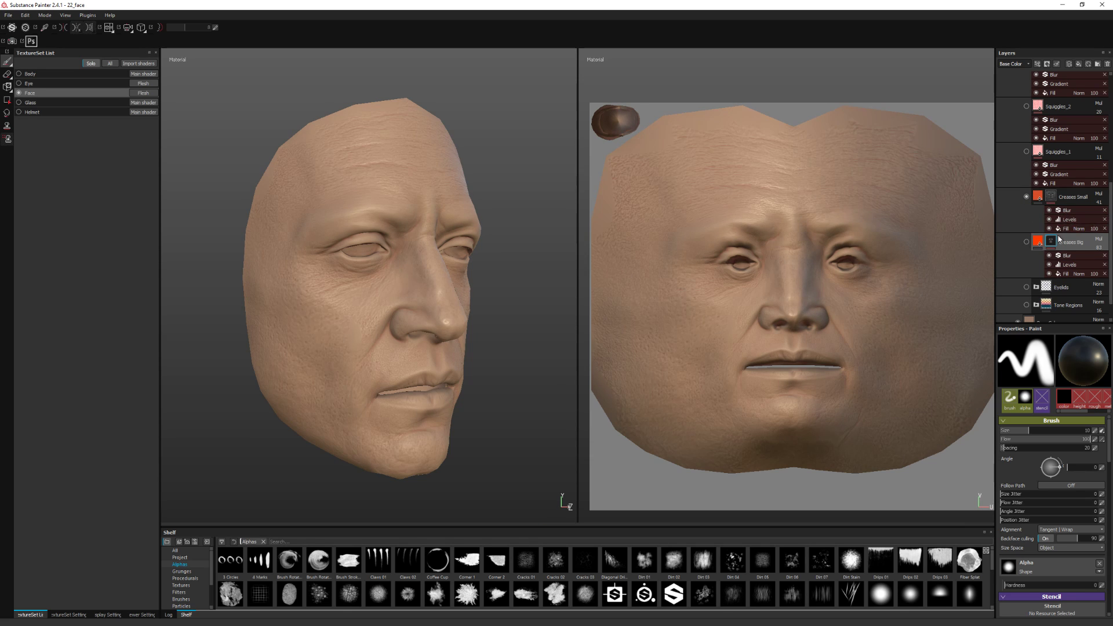
left_click(1060, 229)
left_click(1050, 197, "alt")
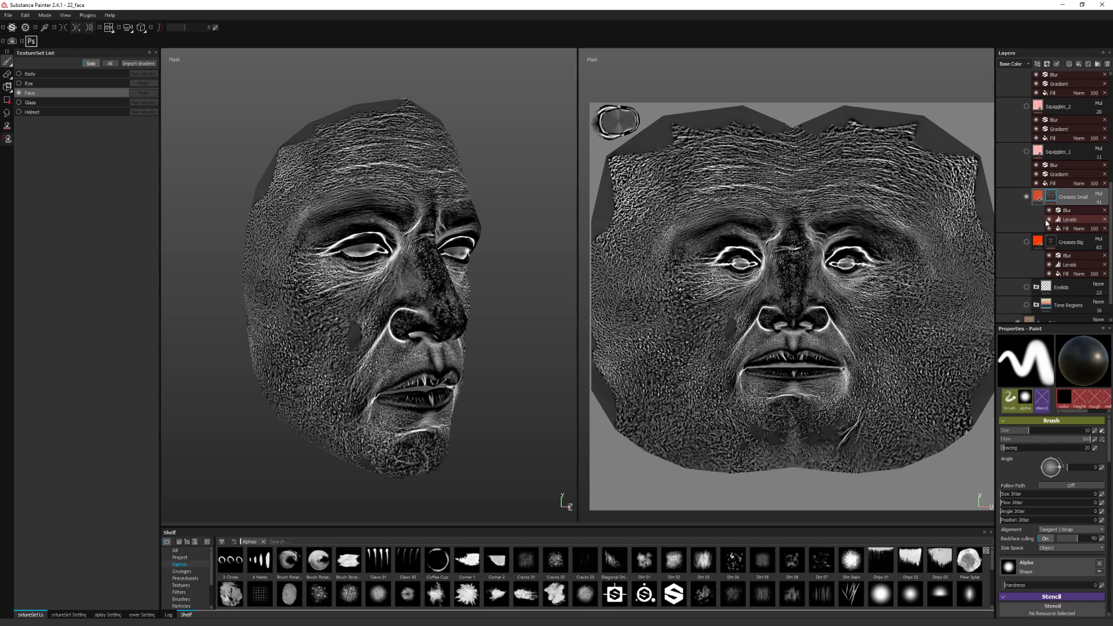
left_click(1049, 220)
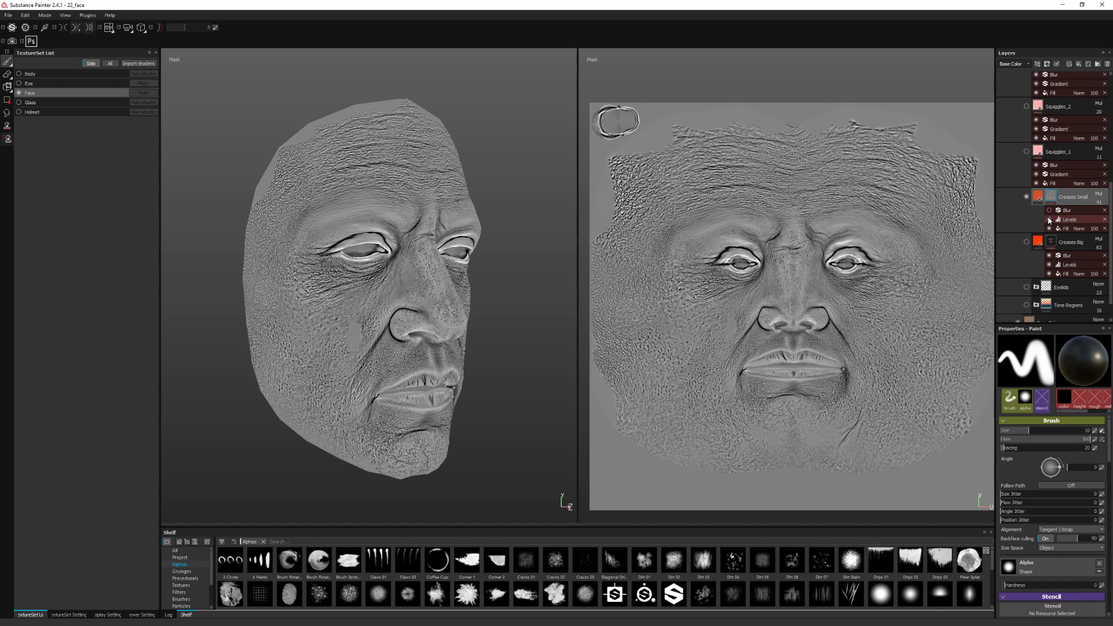
left_click(1049, 220)
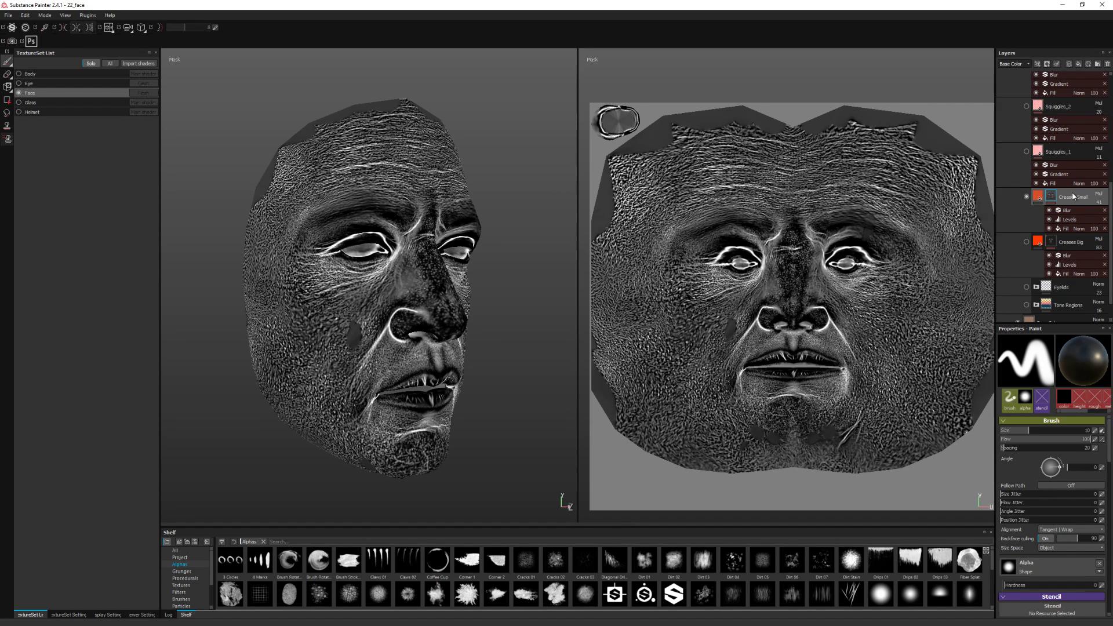
key("m")
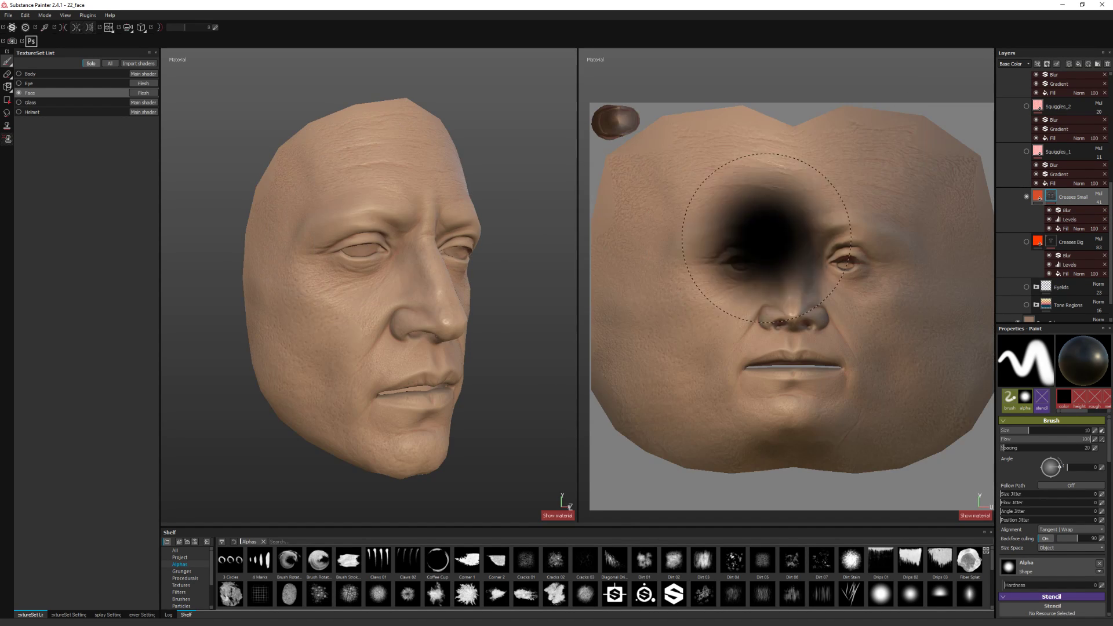
left_click(1026, 198)
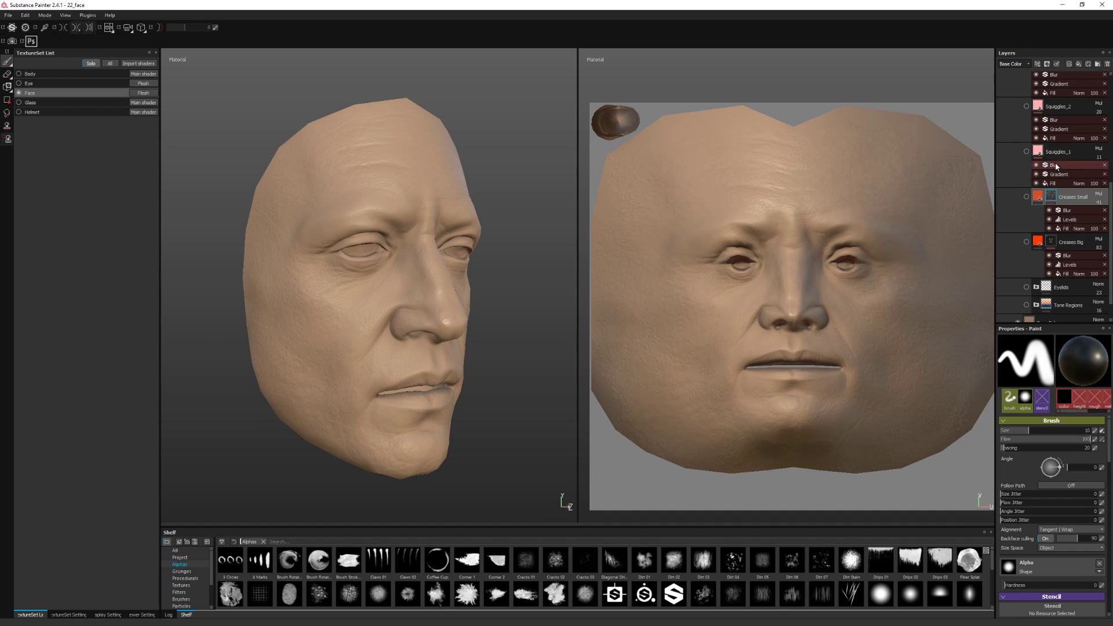
- Show the Squiggles_1 layer and raise its opacity to 78
scroll(1067, 221, "up", 3)
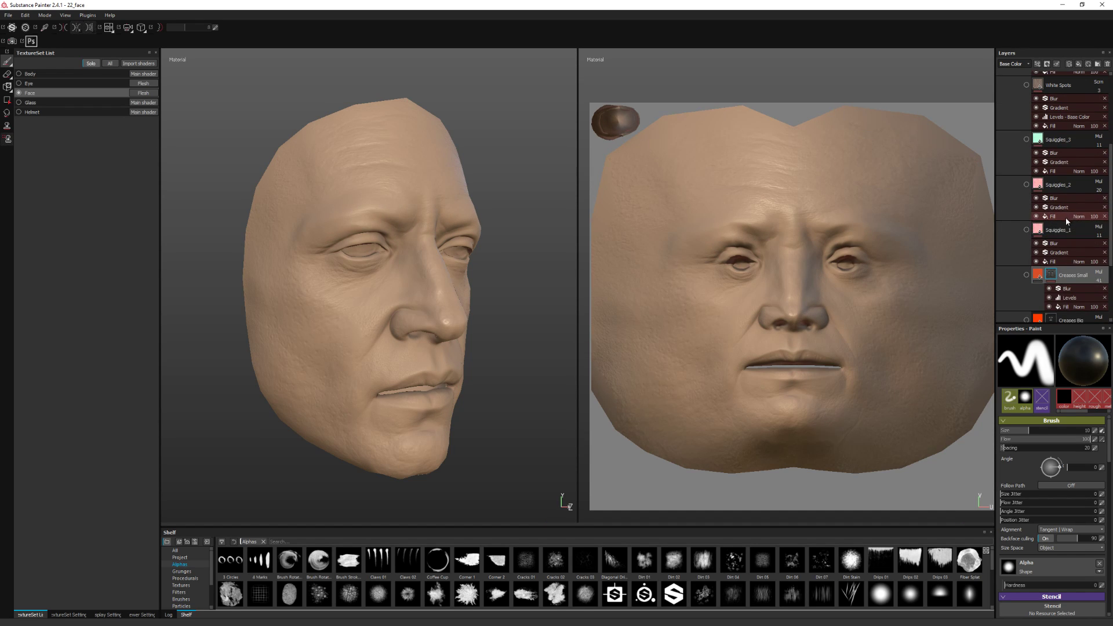
left_click(1026, 229)
left_click_drag(1085, 246, 1099, 246)
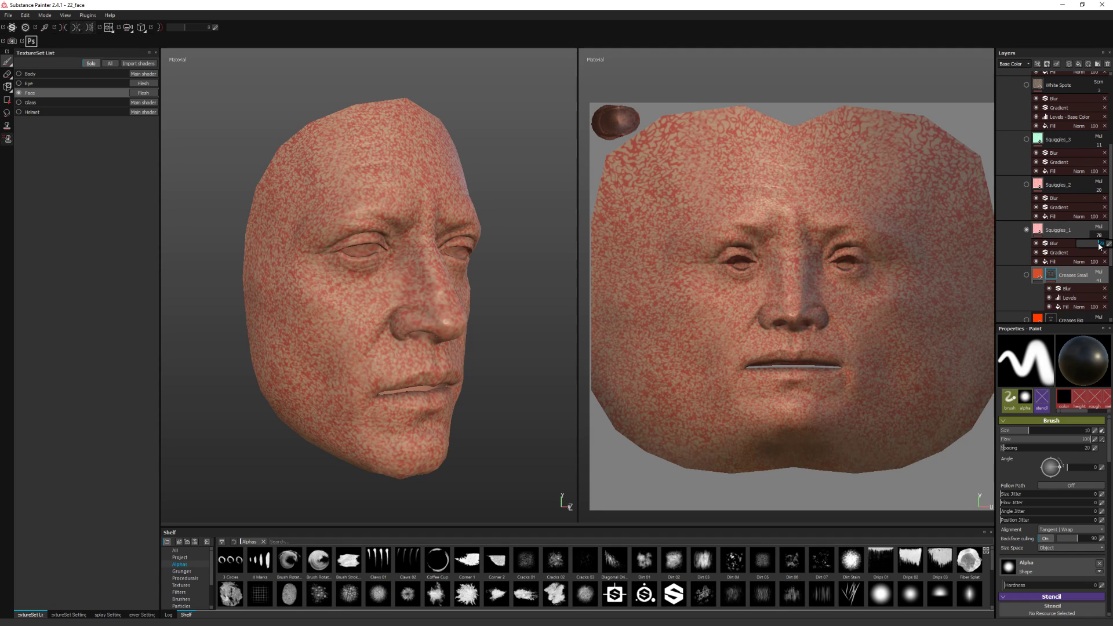
- Undo the last Squiggles_1 opacity change, raise the opacity to 67, and examine the parameters of the layer's Plasma fill
key("ctrl+z")
left_click(1055, 262)
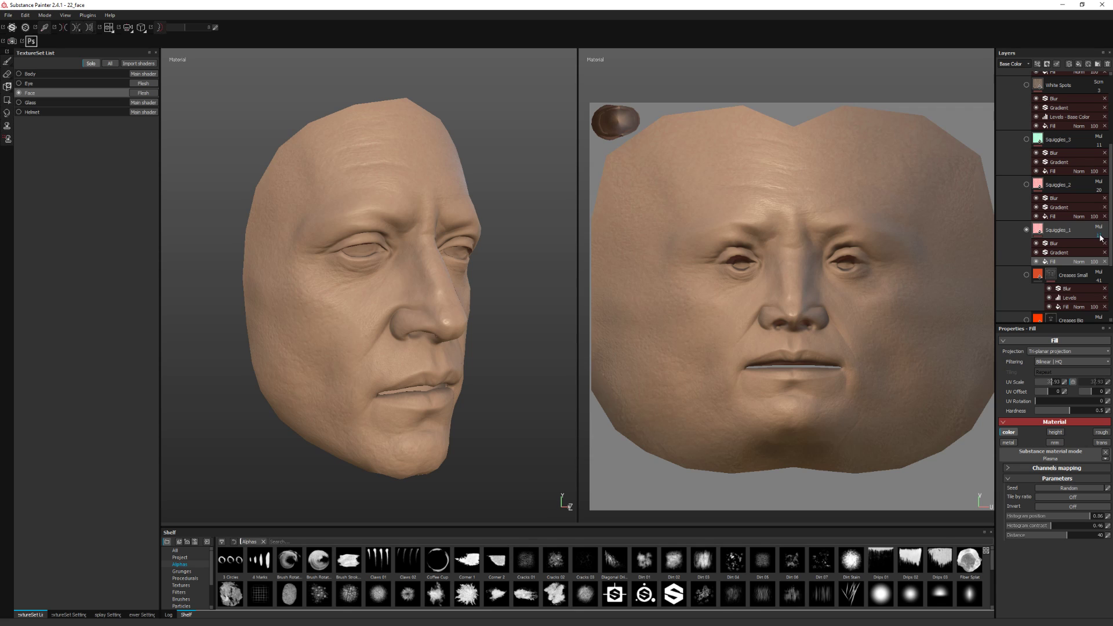
left_click_drag(1084, 247, 1097, 248)
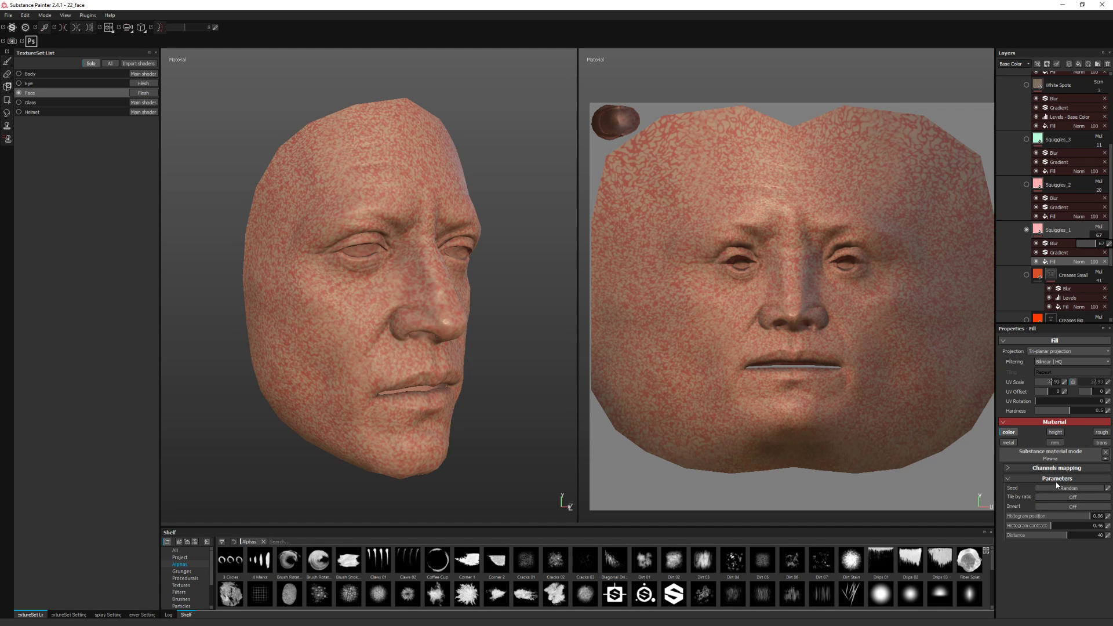
mouse_move(1088, 517)
left_mouse_down()
mouse_move(1044, 514)
mouse_move(1104, 510)
left_mouse_up()
left_click_drag(1050, 382, 1053, 381)
key("ctrl+z")
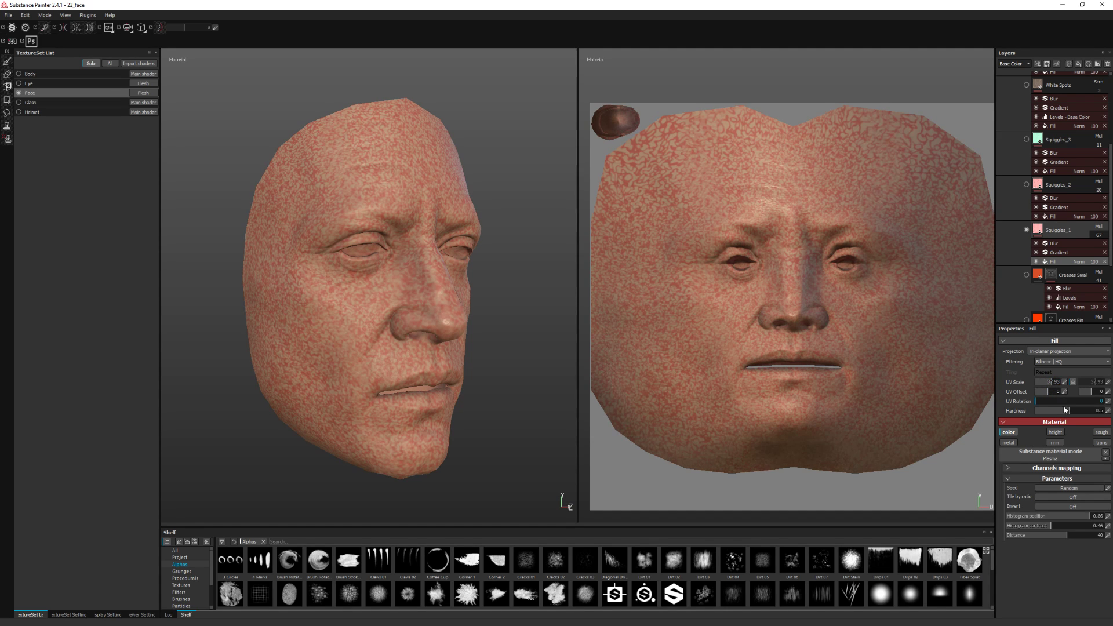
- Examine the colours of the Squiggles_1 Gradient filter and undo the layer's opacity change
left_click(1053, 253)
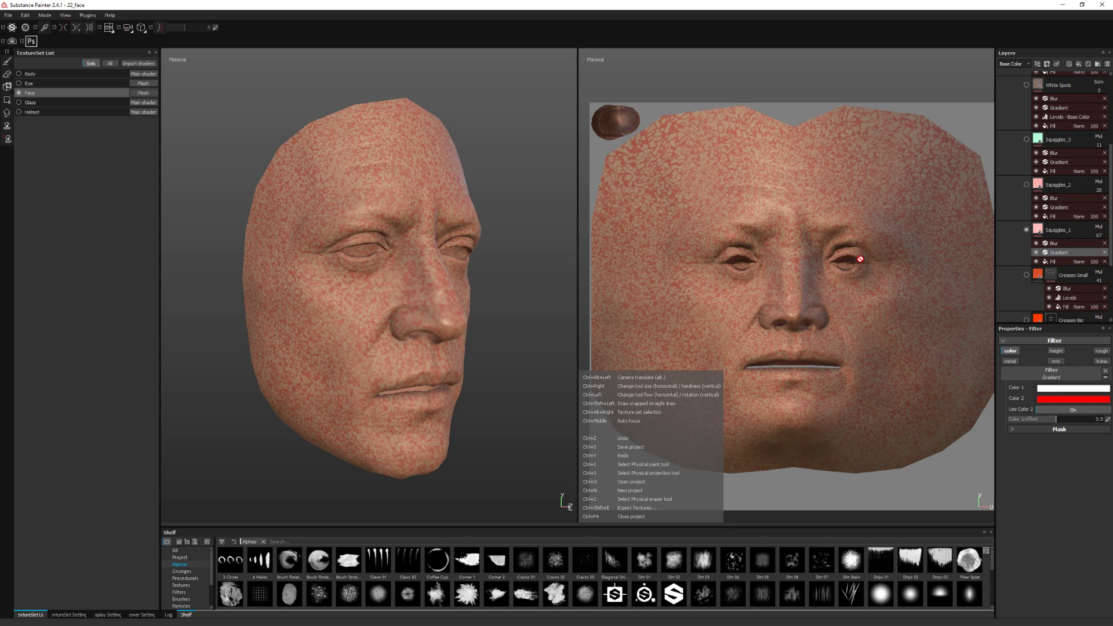
key("ctrl+z")
key("ctrl+z")
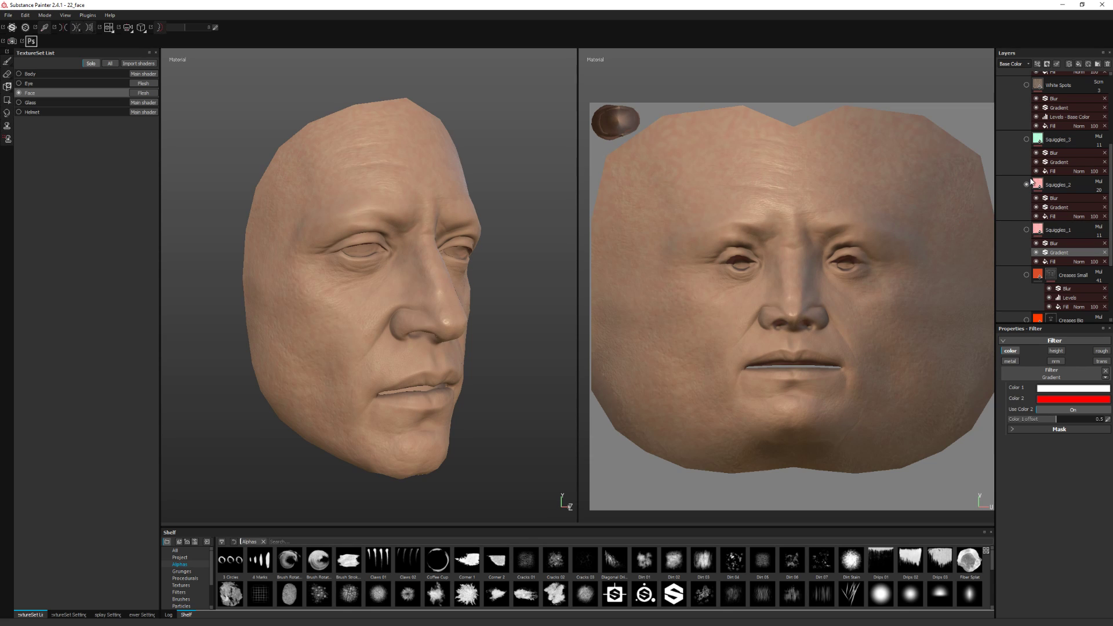
- Show the Squiggles_3 layer in place of Squiggles_2 and examine its effect on the face model up close
left_click(1025, 139)
scroll(1055, 237, "up", 3)
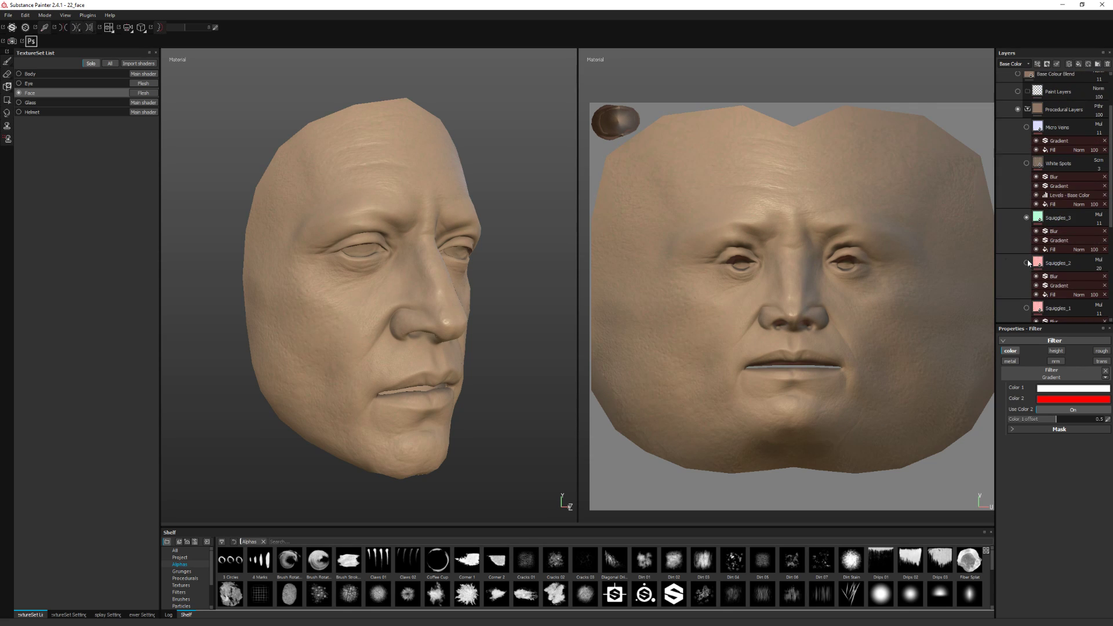
right_click_drag(275, 232, 405, 283, "alt")
left_click_drag(404, 283, 417, 295, "alt")
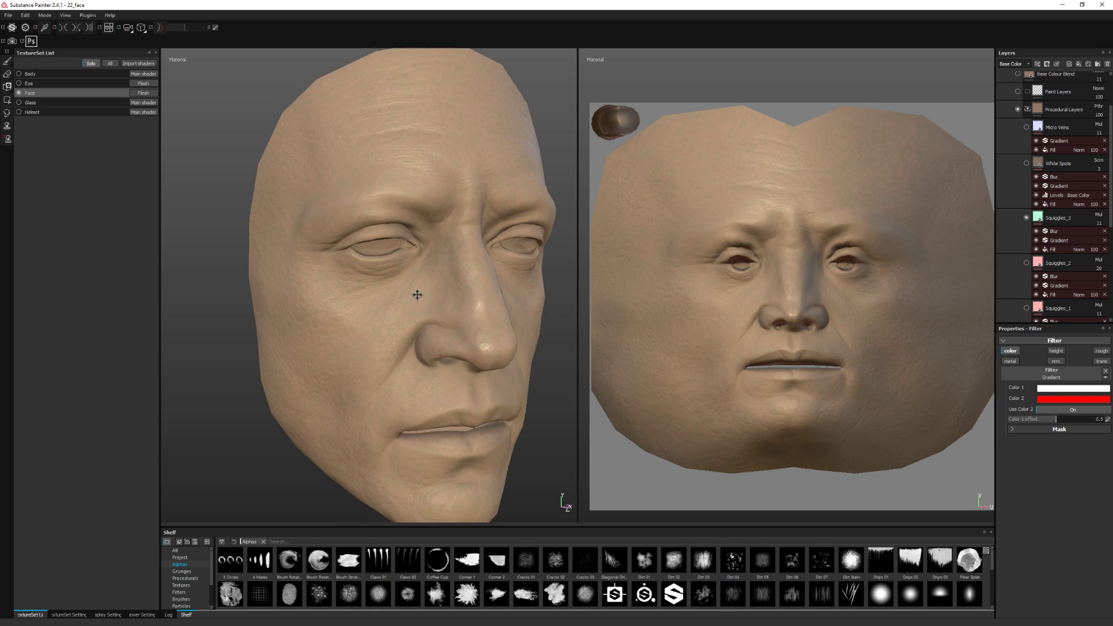
right_click_drag(417, 295, 419, 228, "alt")
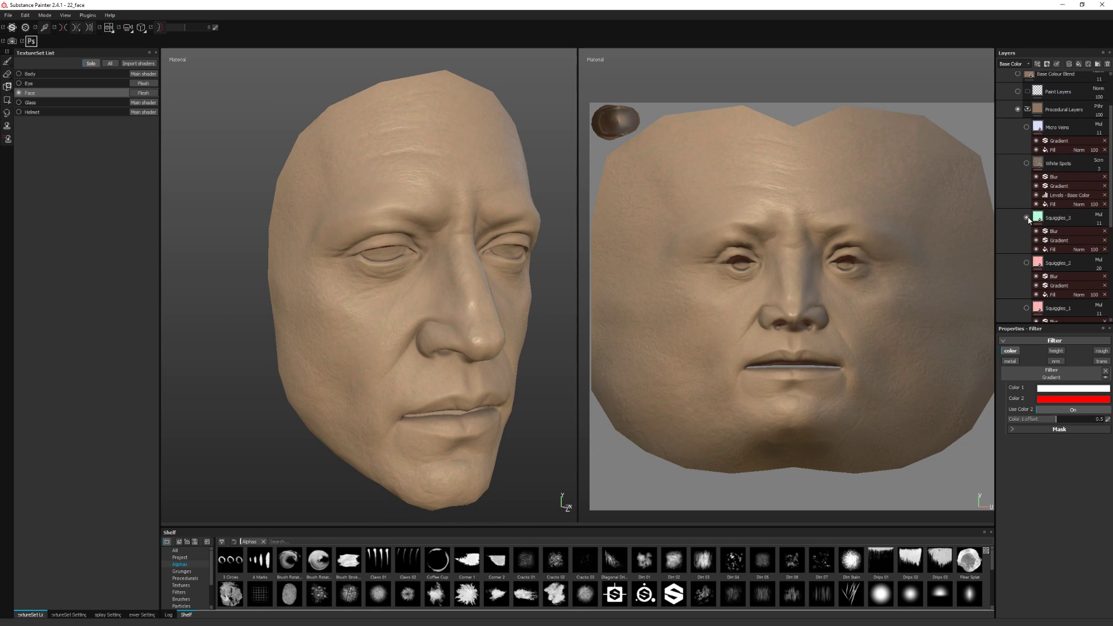
- Show the White Spots layer in place of Squiggles_3 and raise its opacity to 20
left_click(1027, 165)
left_click_drag(1079, 181, 1086, 181)
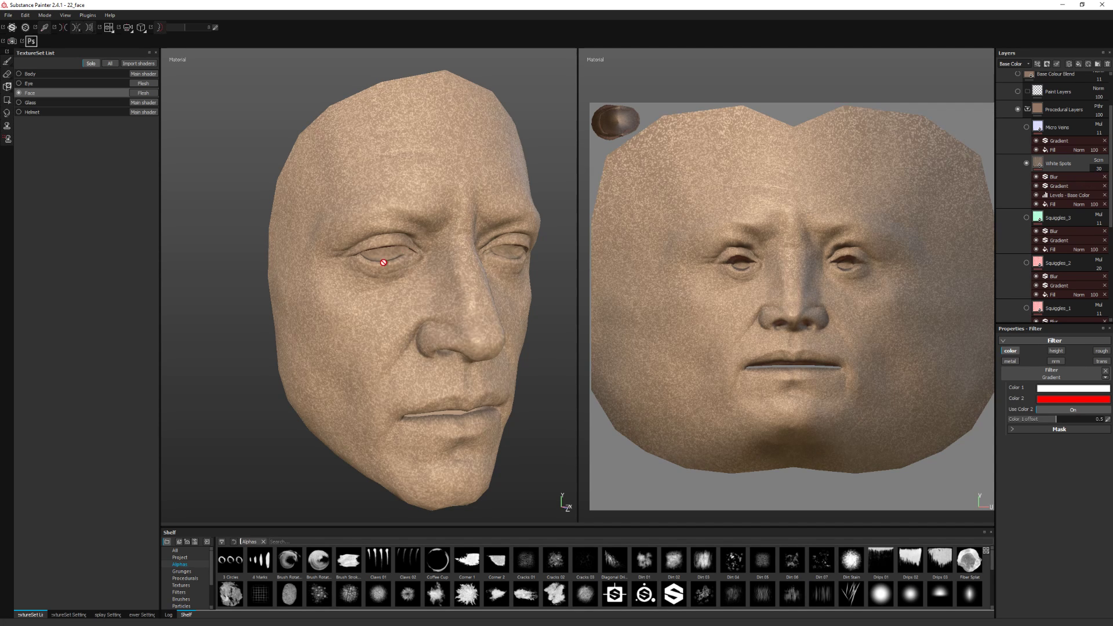
right_click_drag(397, 258, 388, 307, "alt")
left_click_drag(388, 308, 440, 308, "alt")
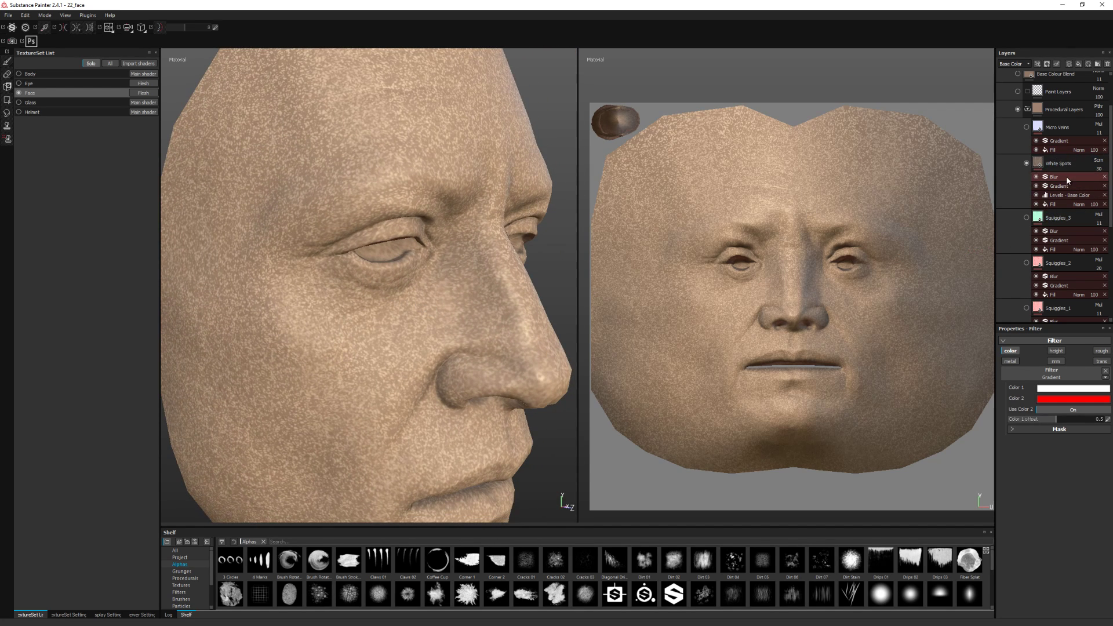
- Examine the Plasma fill of White Spots, return the layer's opacity to 3, and hide the layer
left_click(1051, 204)
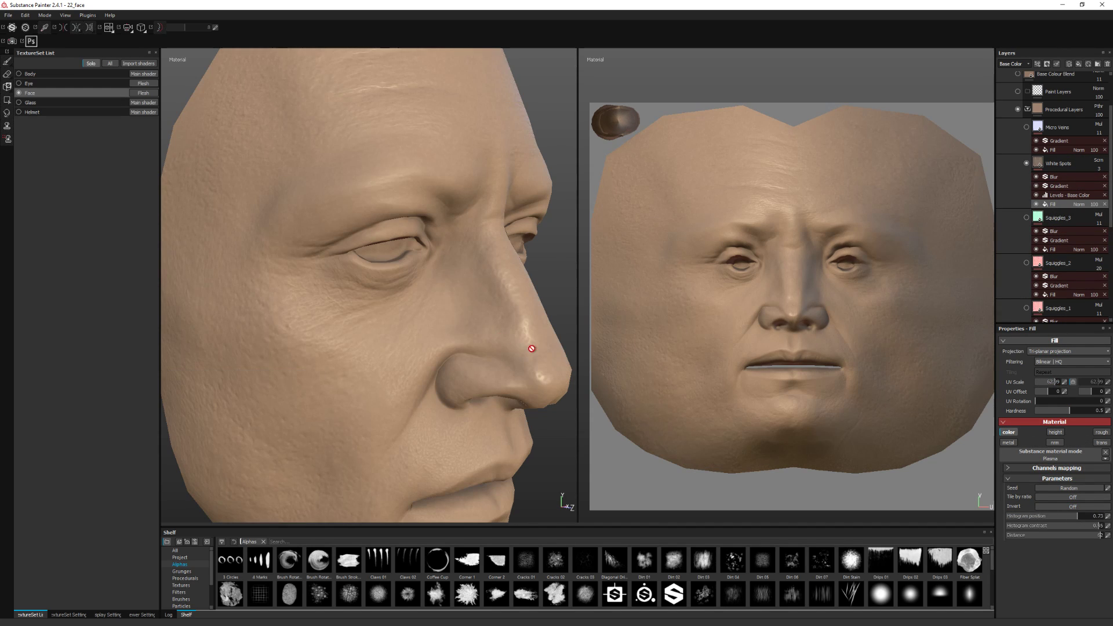
left_click_drag(531, 350, 450, 323, "alt")
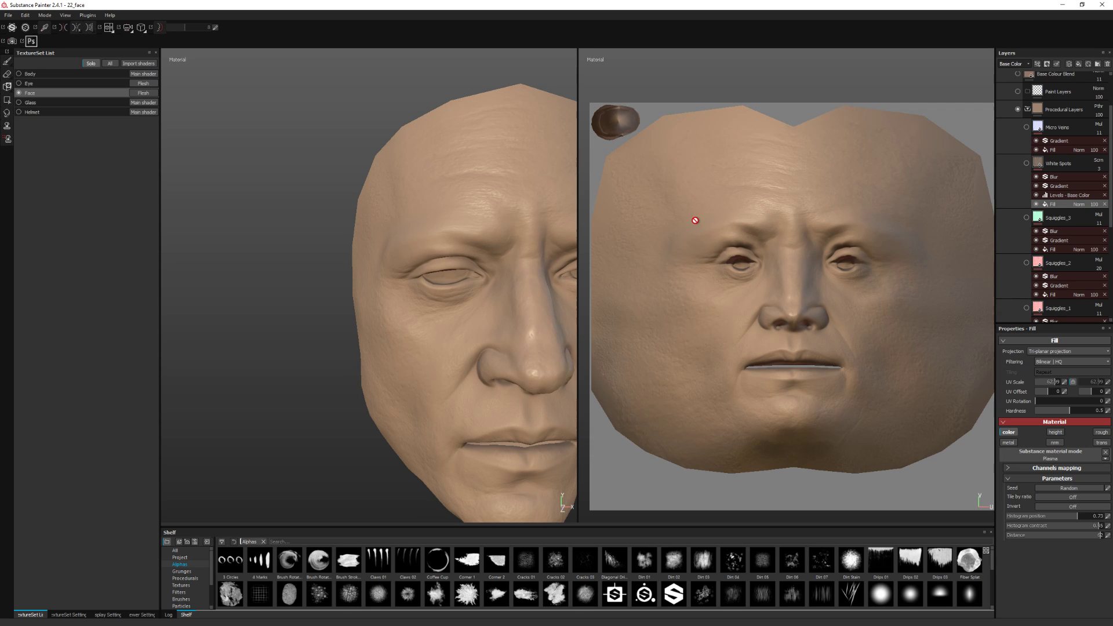
left_click(1026, 217)
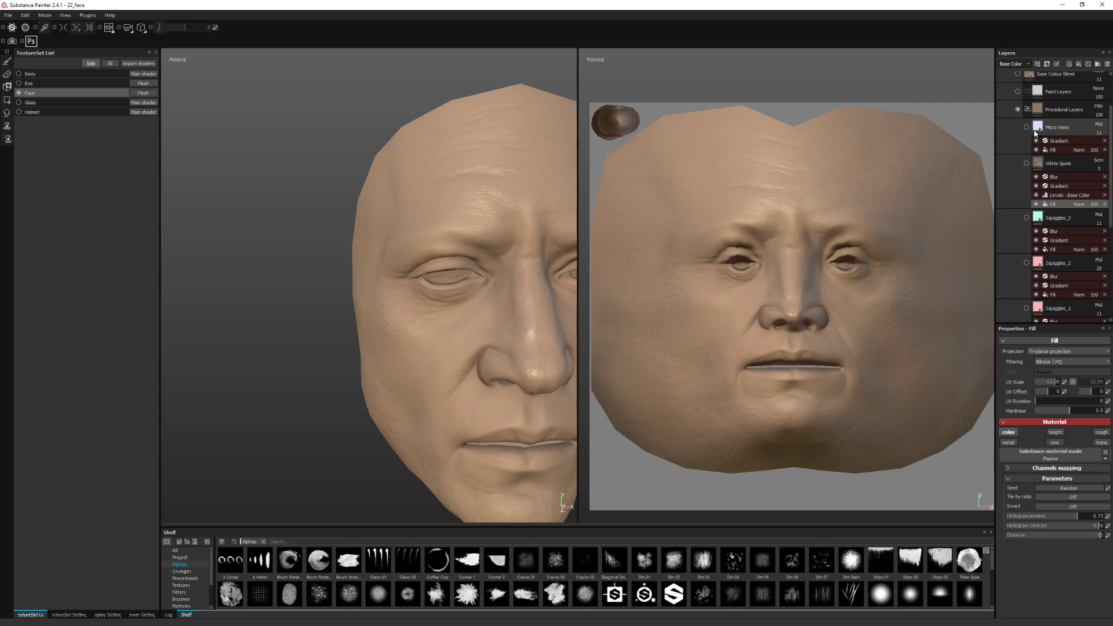
- Show the Micro Veins layer and examine it closely around the eye, cheek and nose
left_click_drag(354, 205, 405, 302, "alt")
right_click_drag(405, 301, 519, 342, "alt")
left_click_drag(518, 342, 457, 272, "alt")
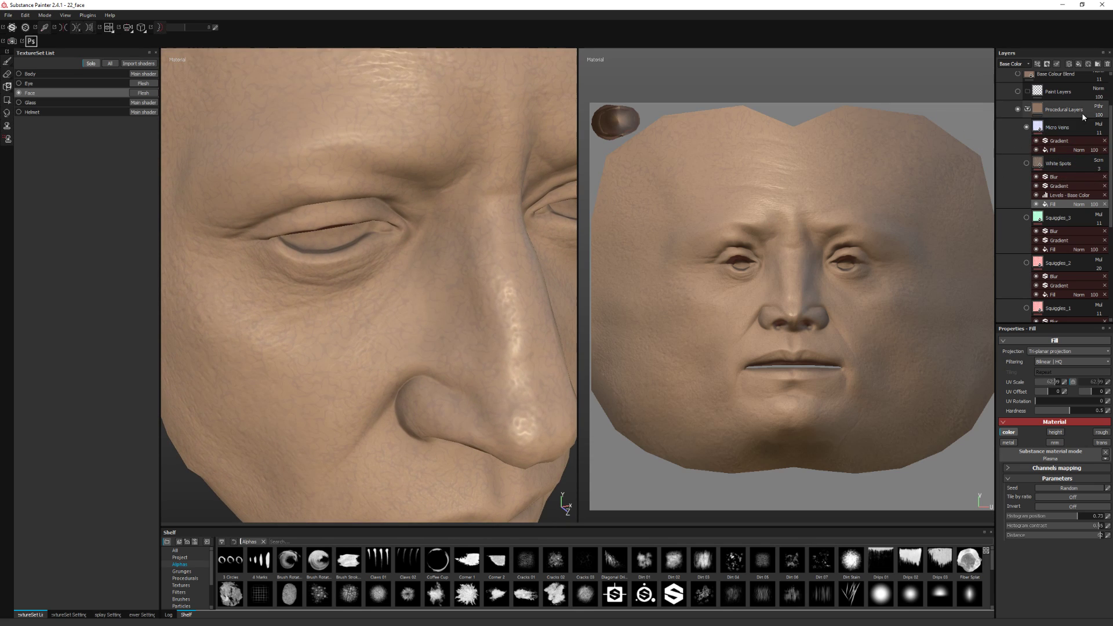
right_click_drag(506, 282, 429, 219, "alt")
left_click_drag(442, 234, 481, 223, "alt")
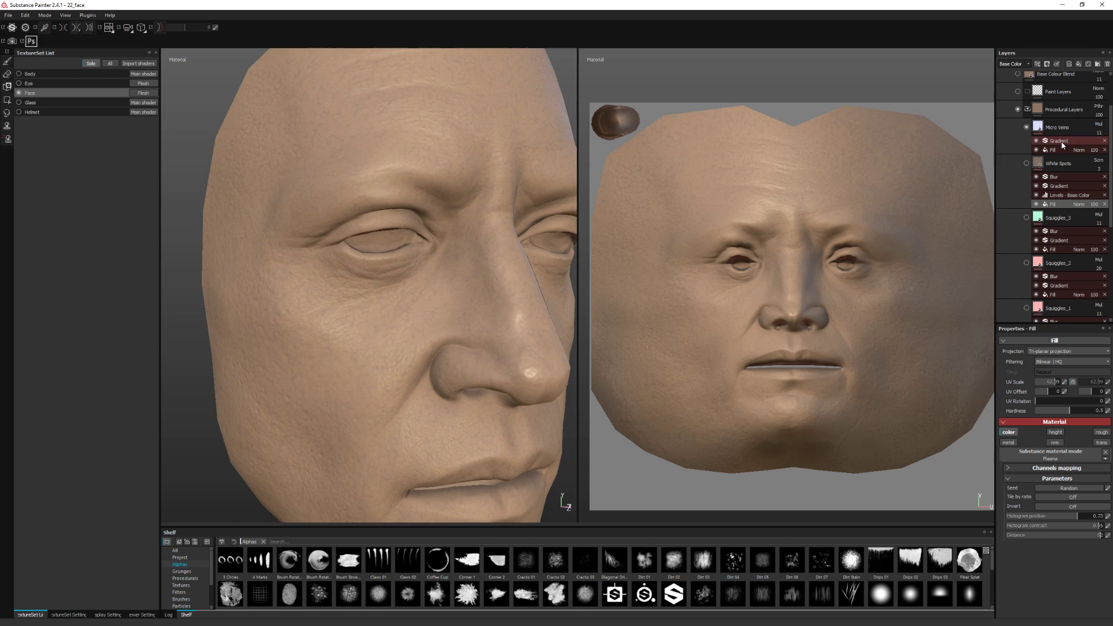
- Show all the remaining procedural layers, from White Spots down through the Squiggles, Creases, Eyelids and Tone Regions
left_click(1026, 163)
left_click(1026, 307)
scroll(1058, 288, "down", 3)
left_click(1027, 249)
left_click(1026, 294)
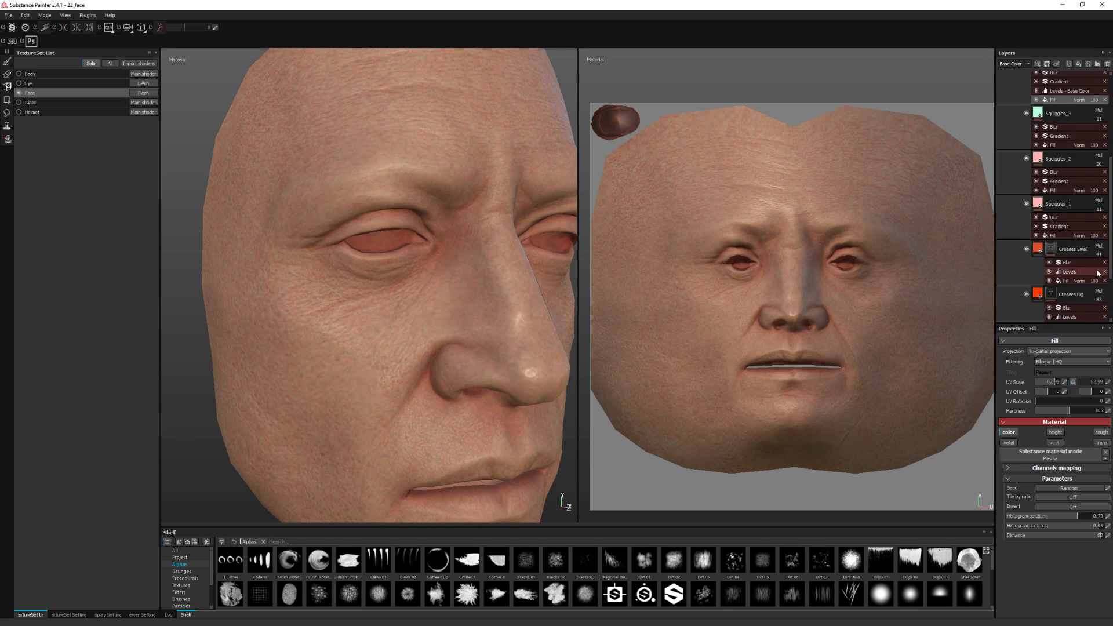
scroll(1097, 274, "down", 3)
left_click(1026, 278)
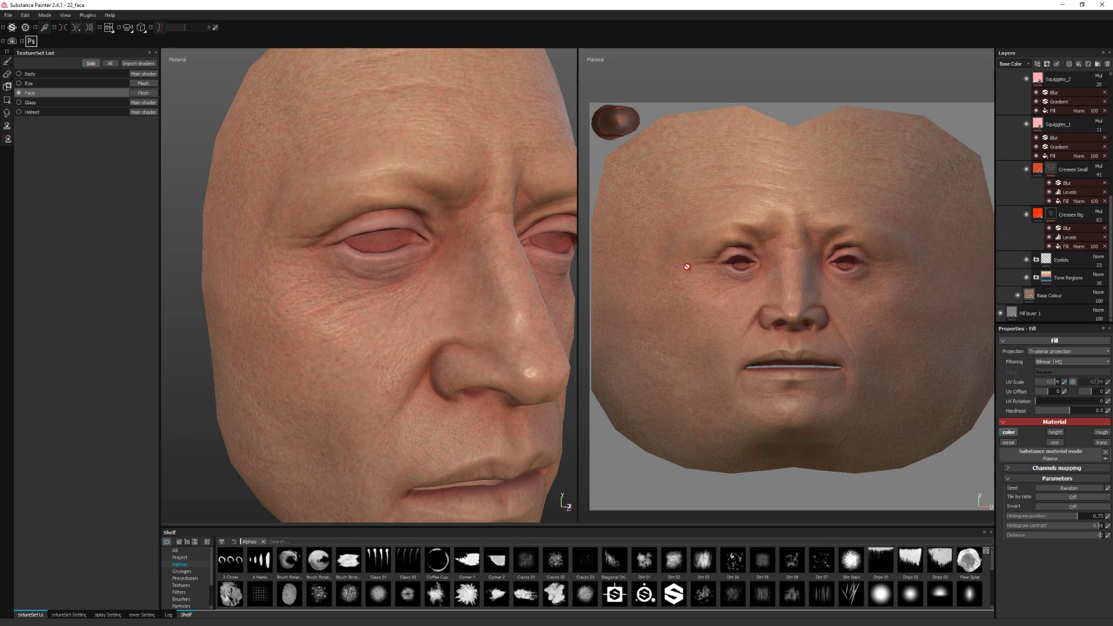
- Collapse the Procedural Layers folder, show the Base Colour Blend layer, and examine the face from the side and front
scroll(311, 166, "down", 3)
left_click_drag(310, 167, 405, 226, "alt")
scroll(406, 226, "down", 1)
scroll(1045, 152, "up", 9)
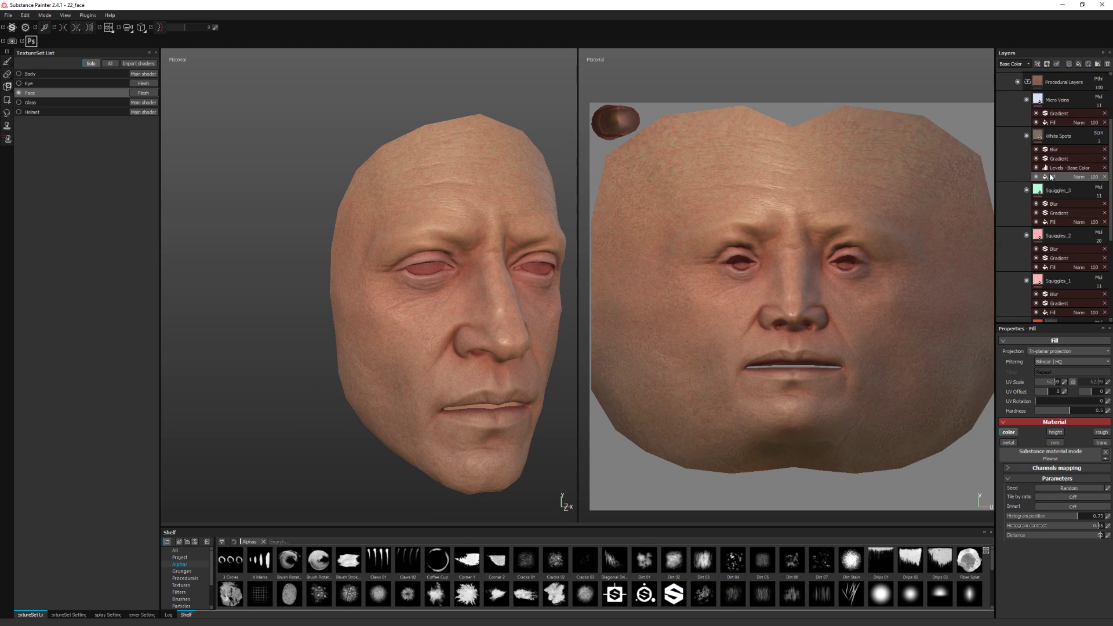
left_click(1027, 169)
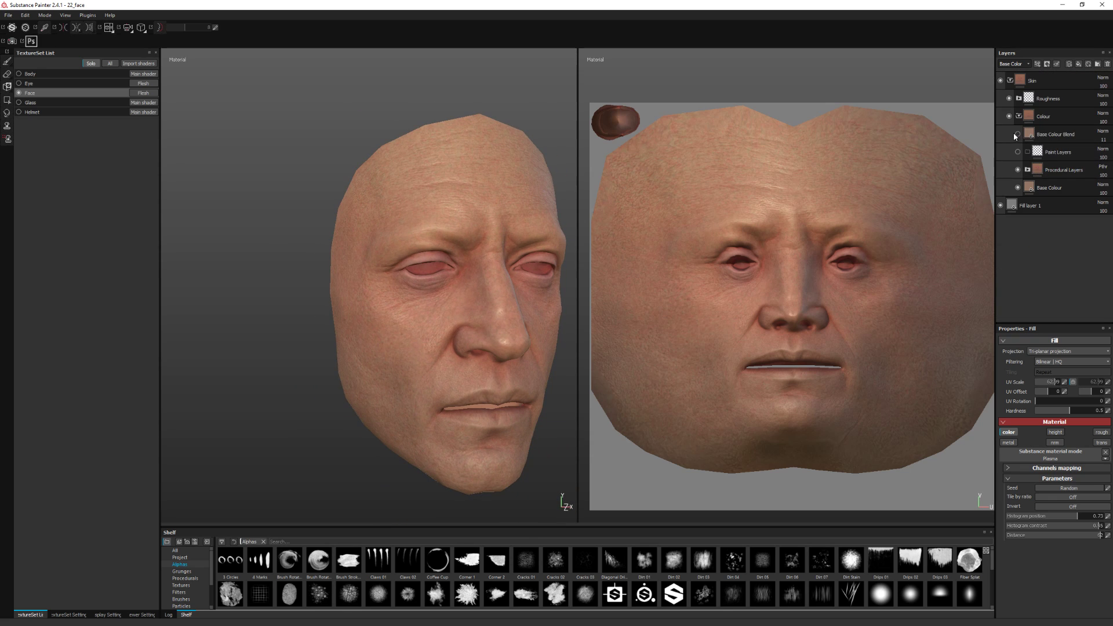
left_click(1017, 134)
left_click_drag(398, 228, 529, 206, "alt")
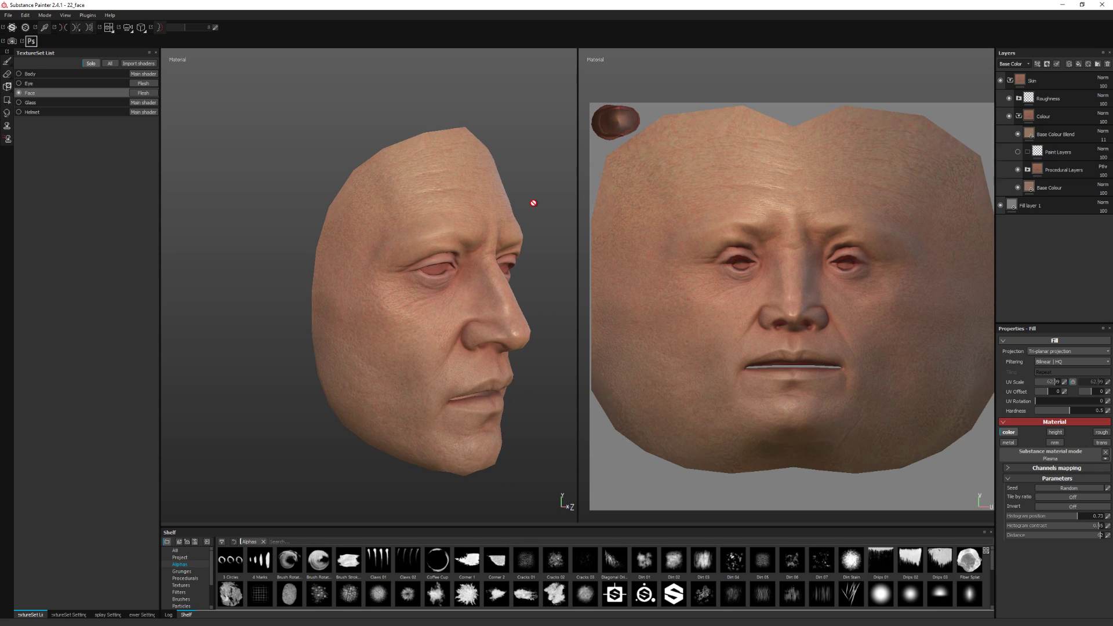
left_click_drag(529, 180, 472, 199, "alt")
middle_click_drag(473, 199, 447, 182, "alt")
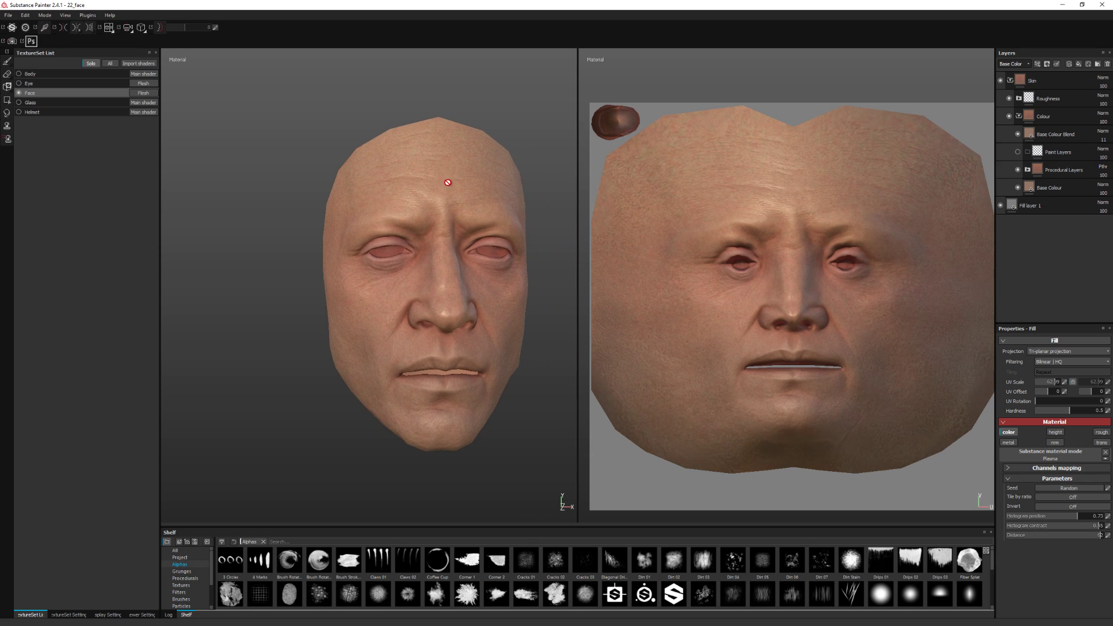
- Collapse the Colour folder, expand the Roughness folder, and hide everything inside it above Base Roughness
left_click(1056, 153)
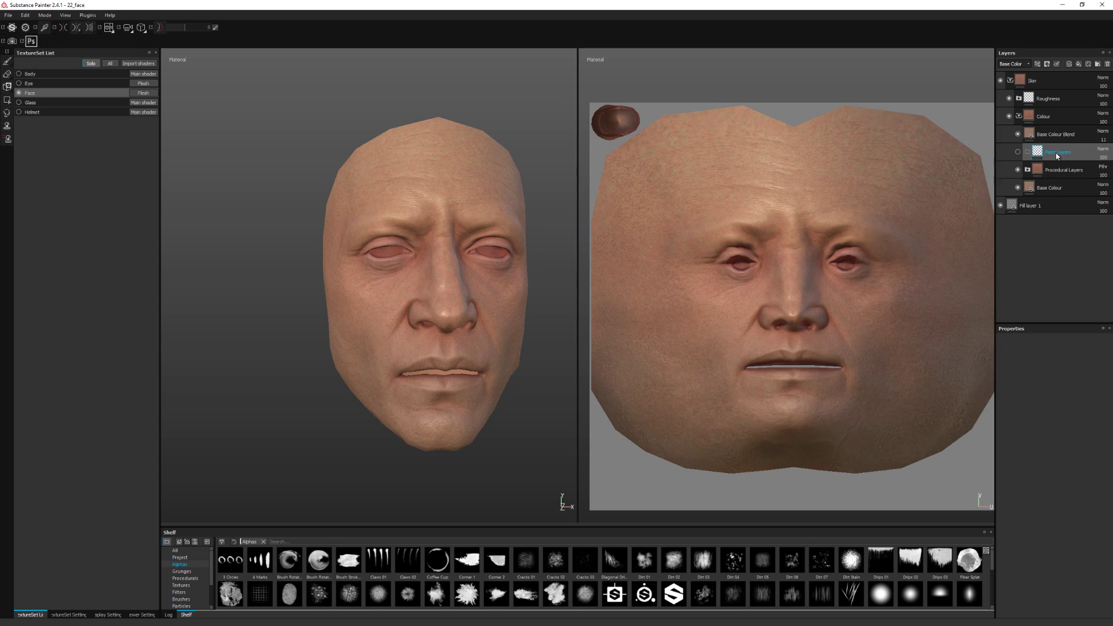
left_click(1019, 116)
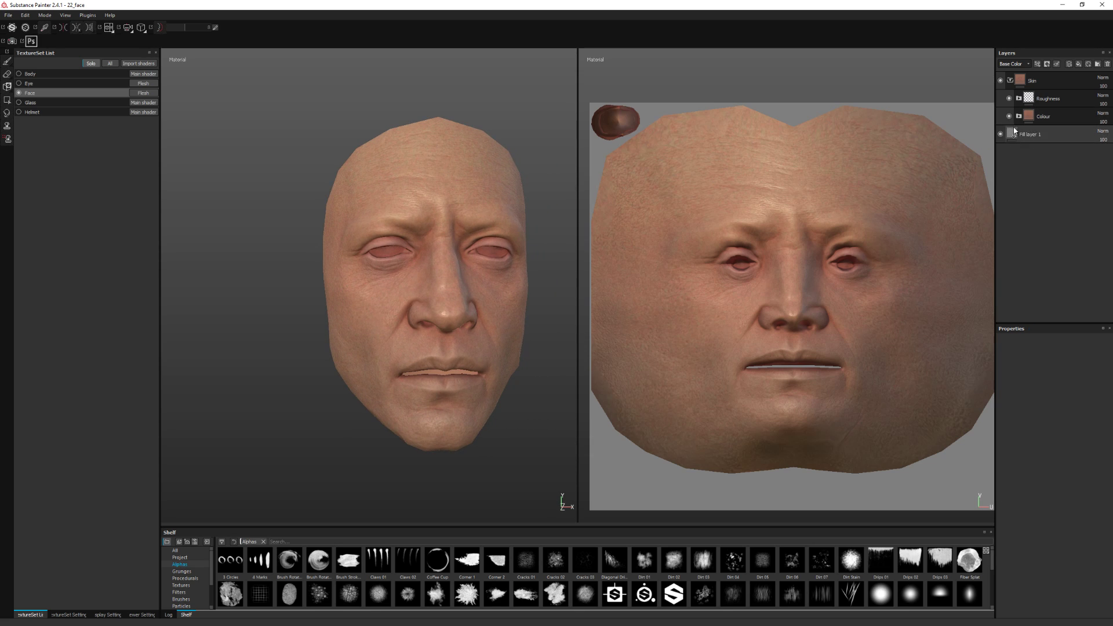
left_click(1018, 99)
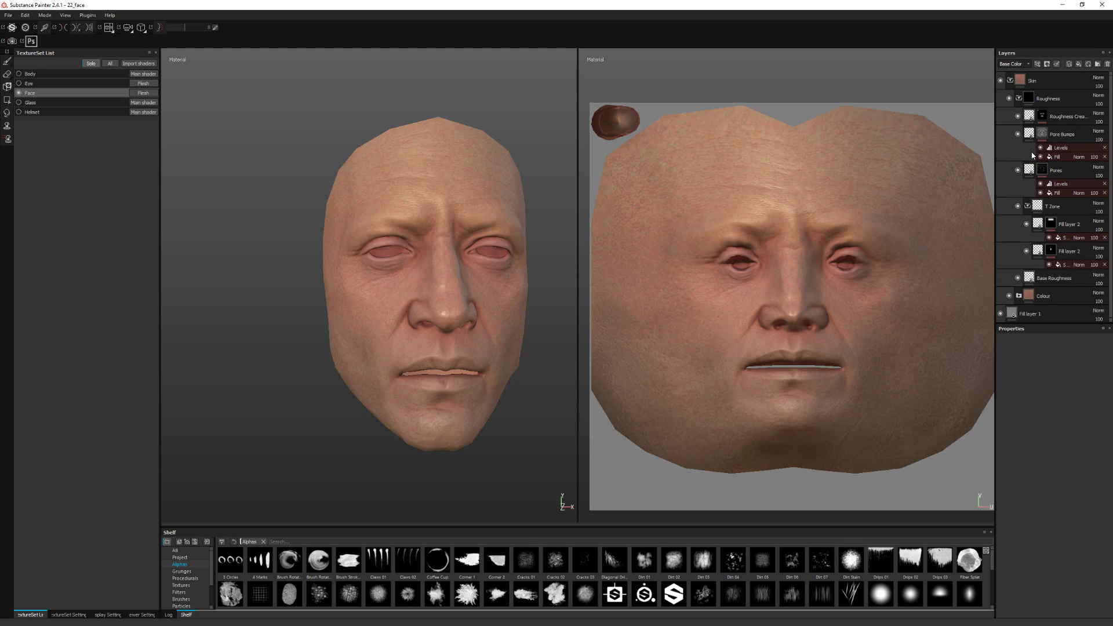
left_click(1017, 170)
left_click(1017, 206)
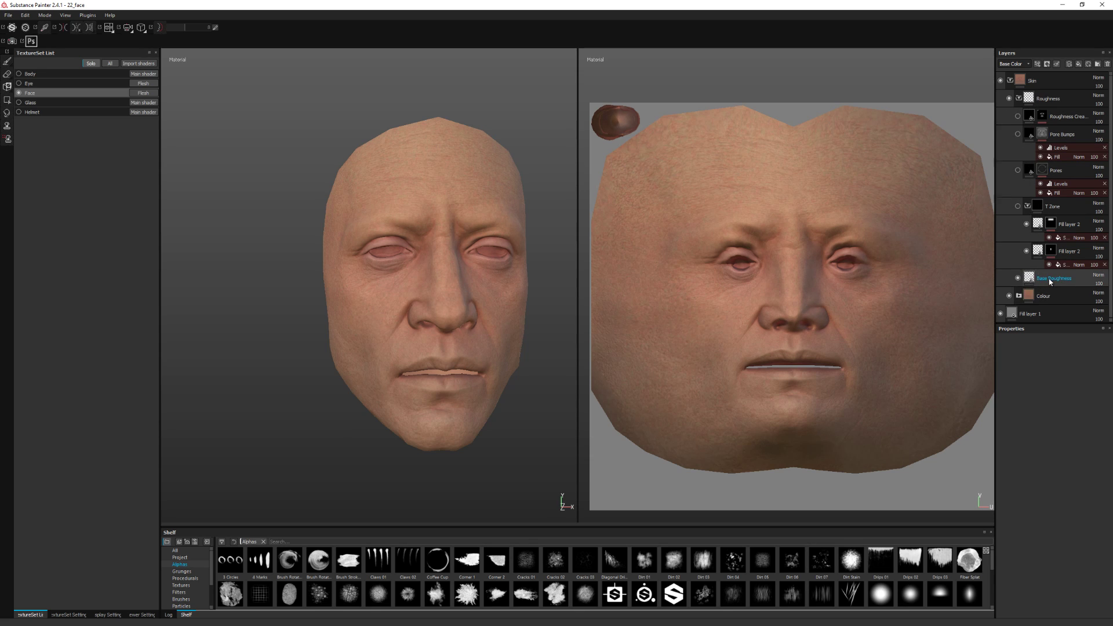
- Switch the layer stack to the Roughness channel, select Base Roughness, and display only the roughness channel on the model
left_click(1011, 64)
left_click(1010, 82)
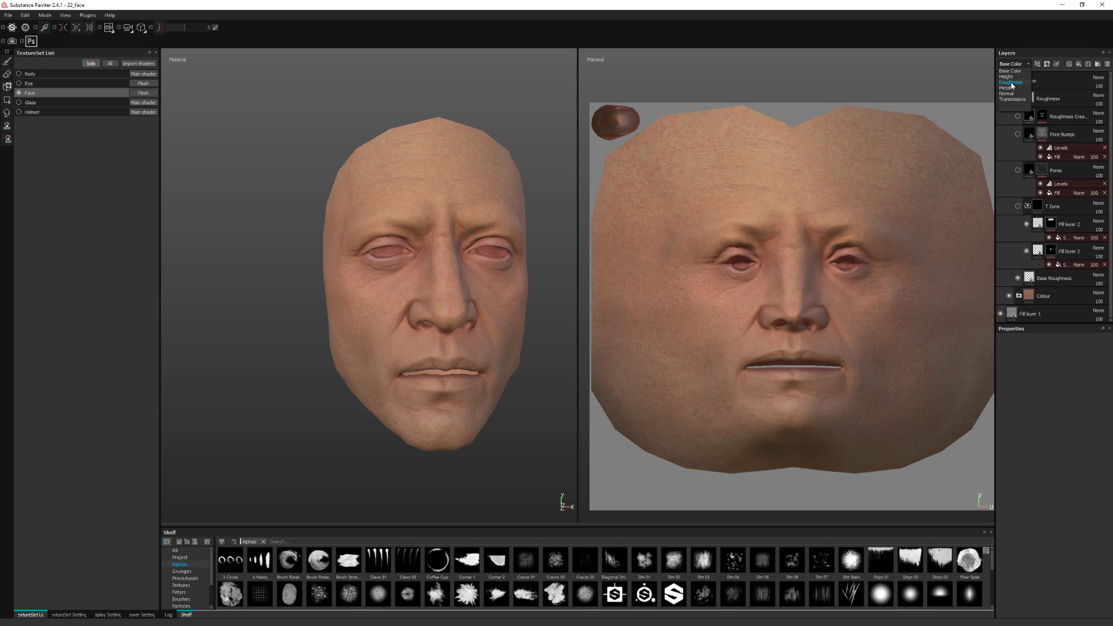
left_click(1054, 279)
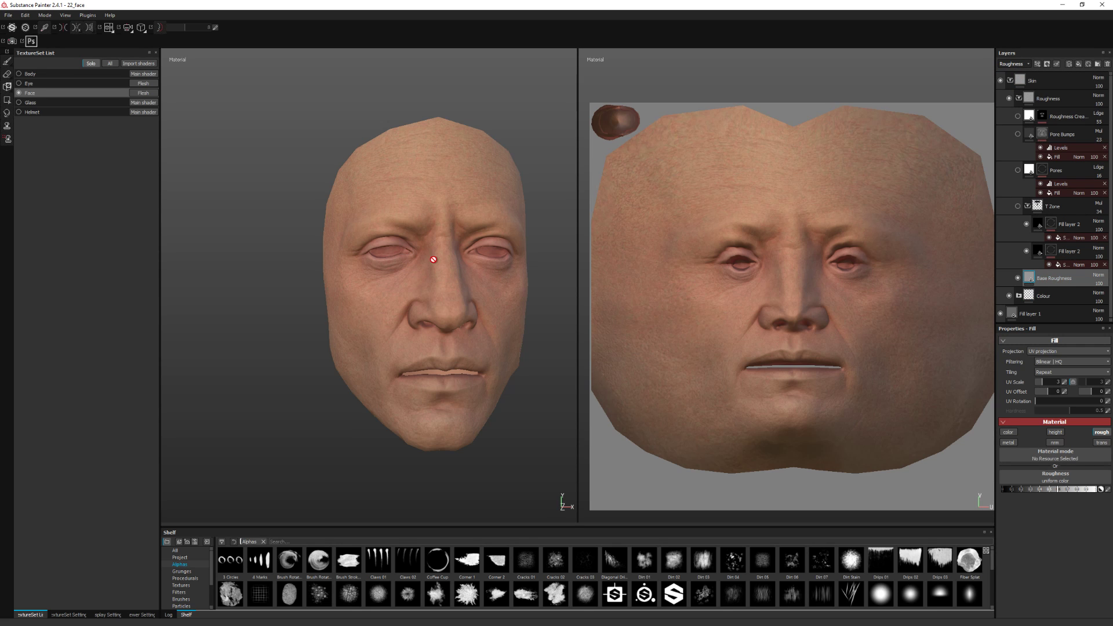
key("c")
key("c")
key("c")
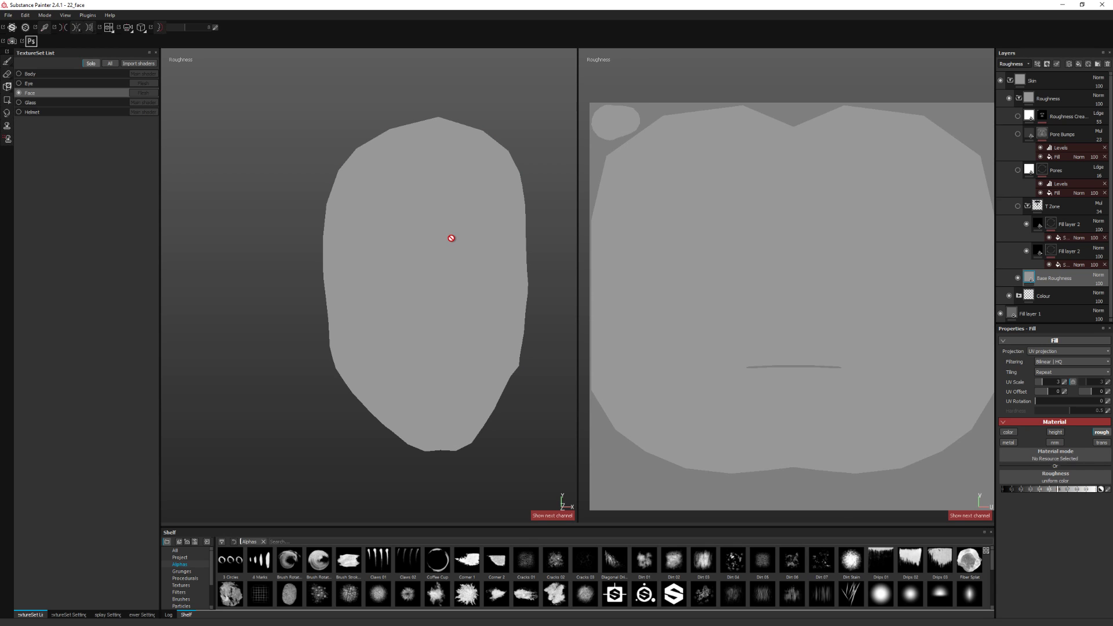
left_click_drag(449, 240, 504, 240, "alt")
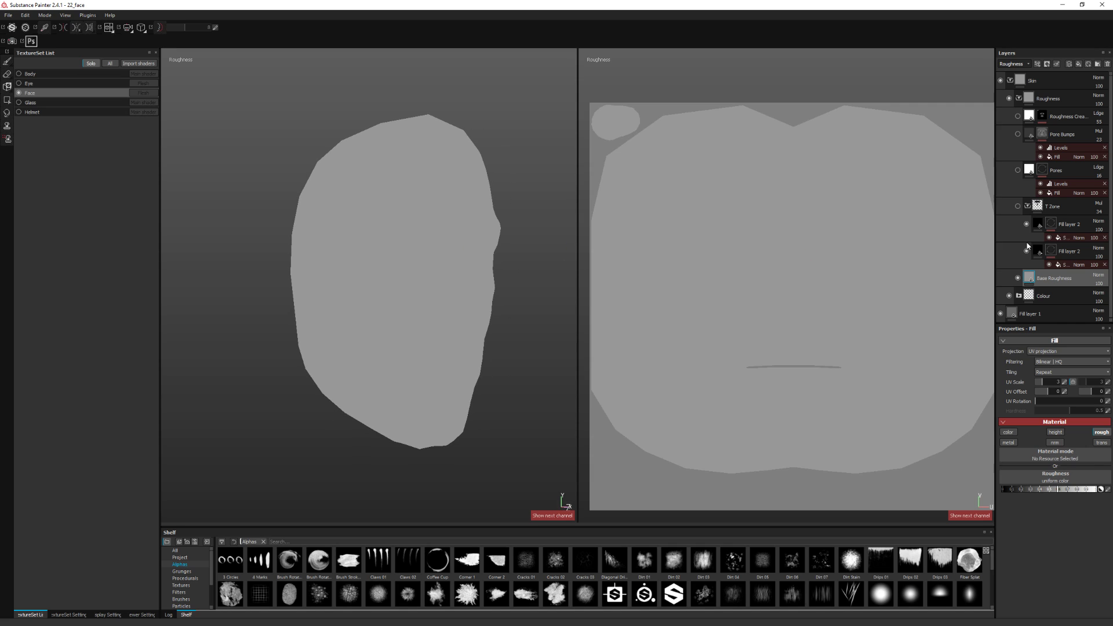
- Show the T Zone folder and select the shape fill in the mask of its upper fill layer
left_click(1017, 207)
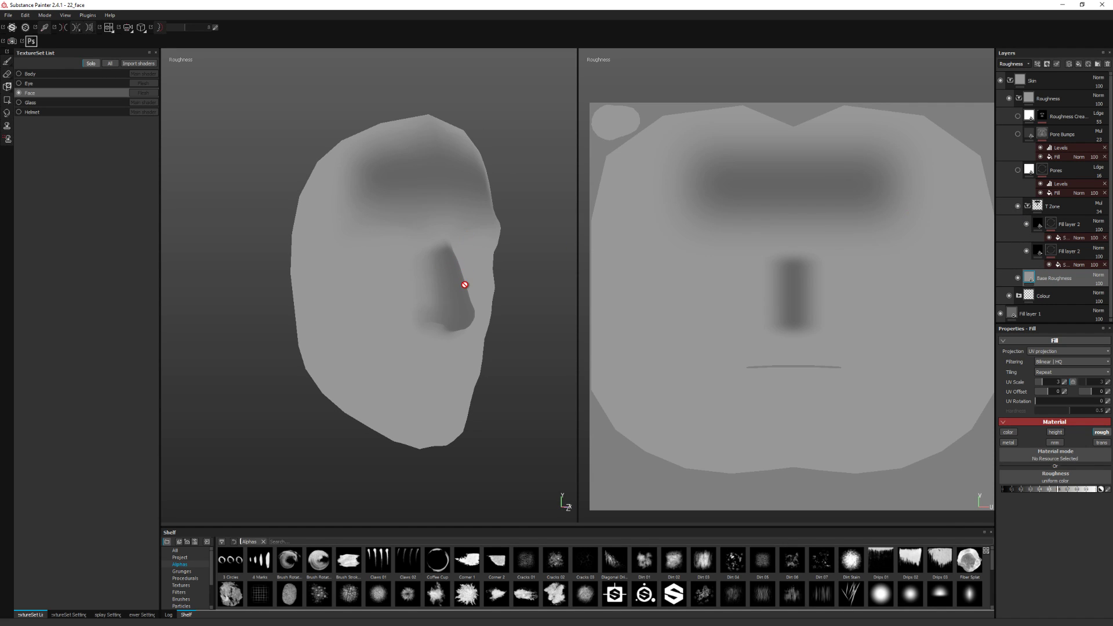
left_click_drag(471, 159, 403, 170, "alt")
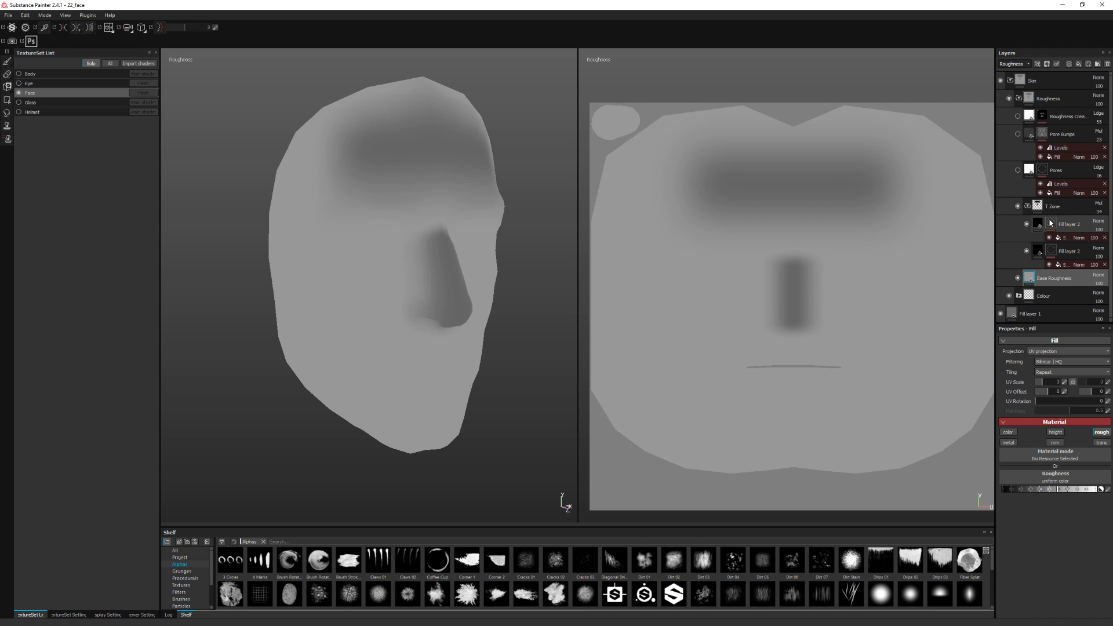
left_click(1059, 238)
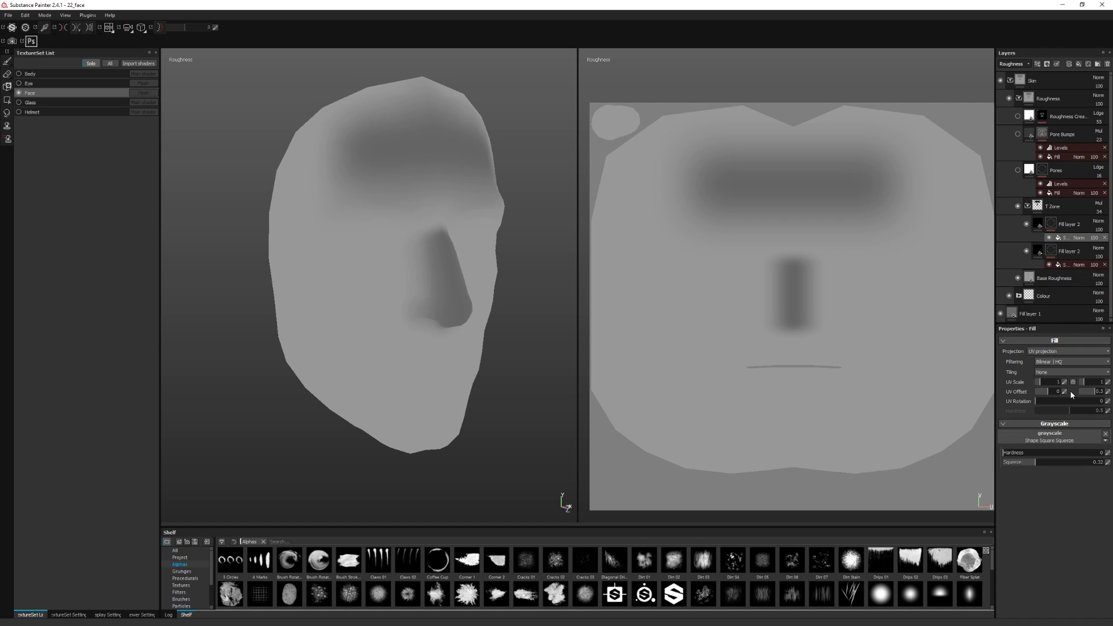
- Display the forehead mask of T Zone on its own, check its Shape Square Squeeze fill, and display the nose mask
left_click(1051, 225, "alt")
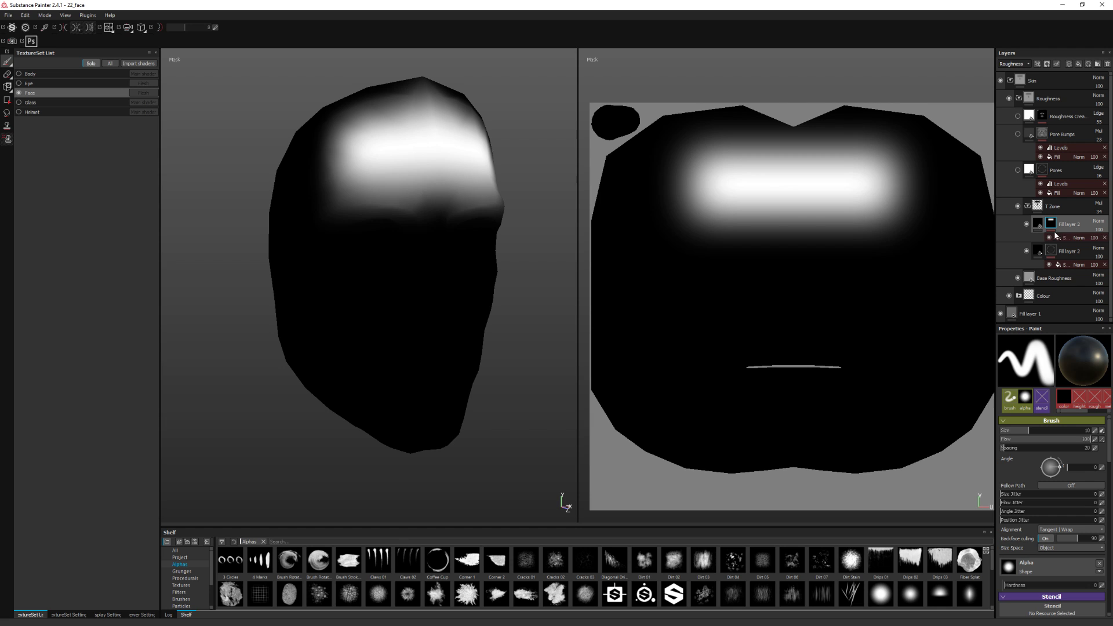
left_click_drag(1094, 390, 1039, 382)
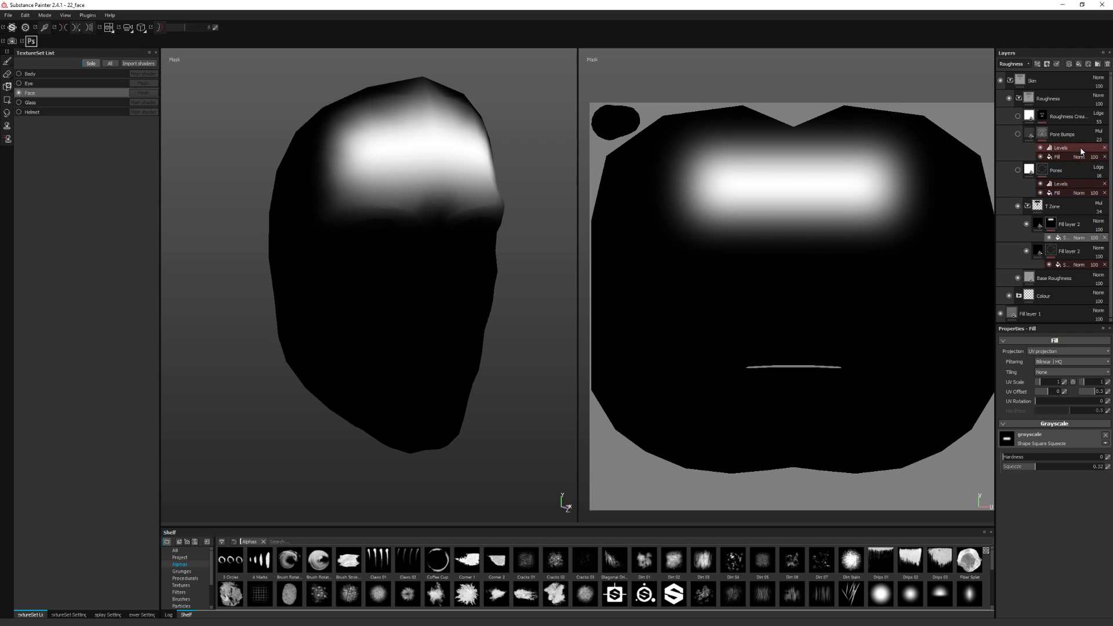
left_click(1051, 253)
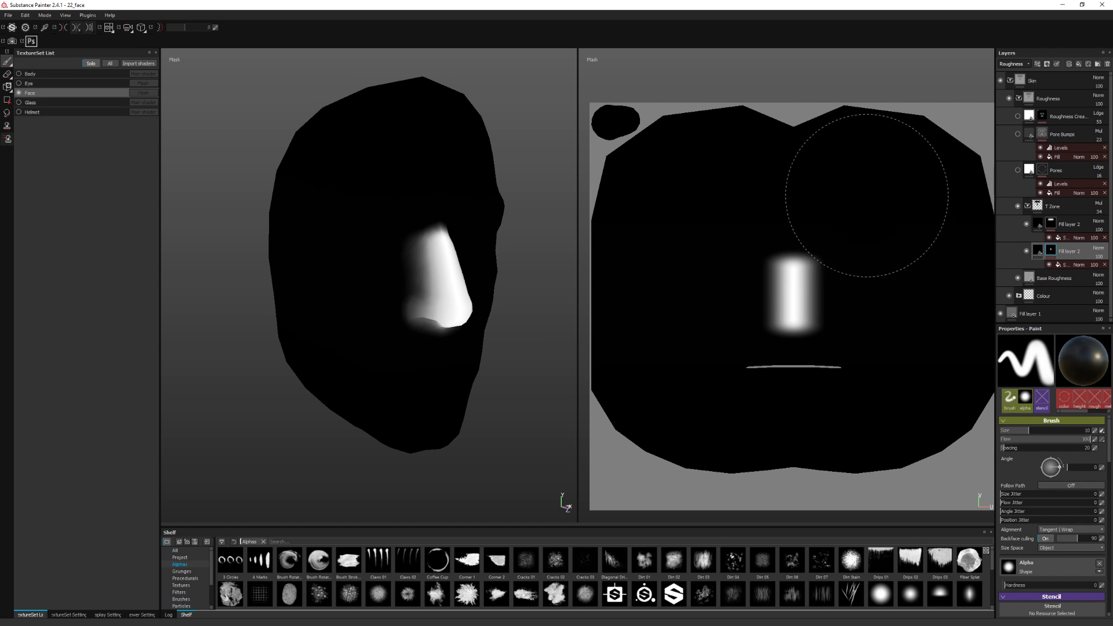
- Select the T Zone folder, return the model to the full material view, and open the folder's opacity setting
left_click(1069, 208)
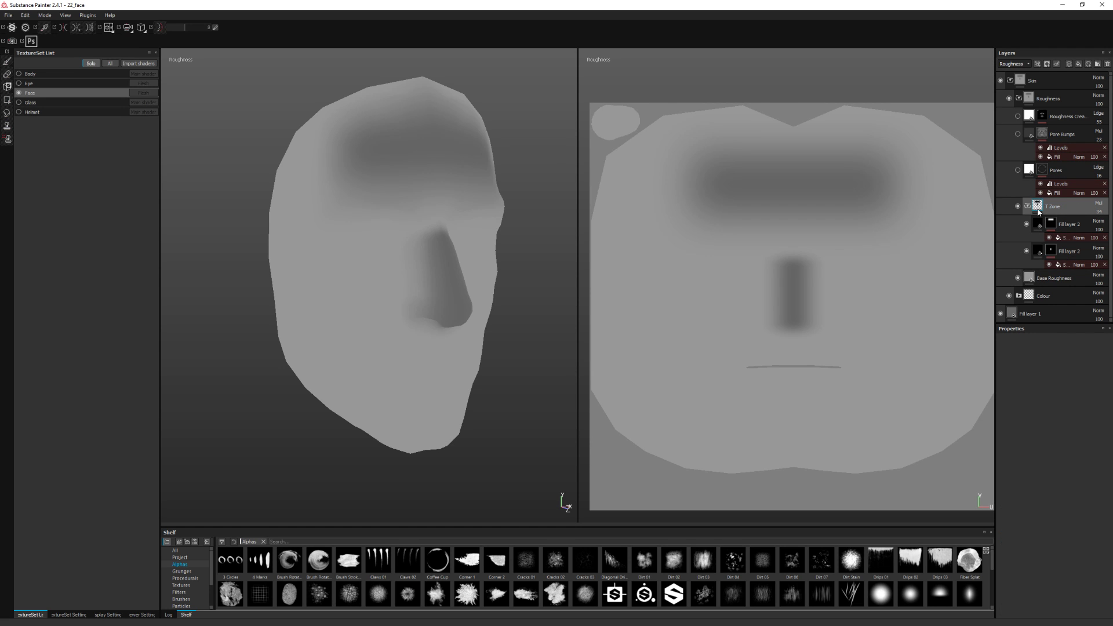
key("m")
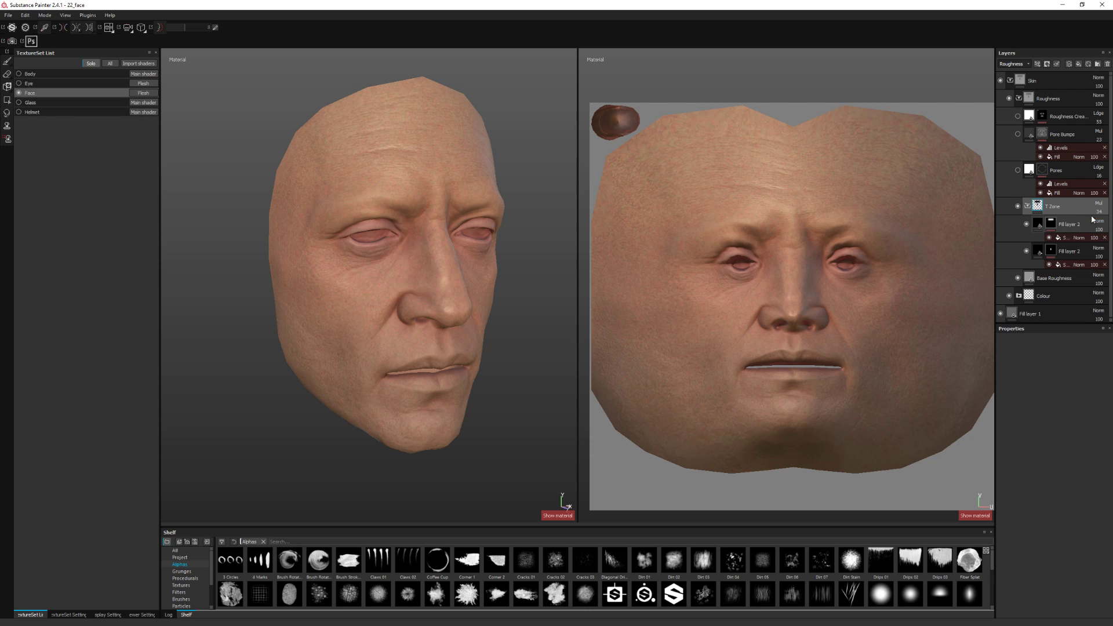
mouse_move(1077, 223)
left_mouse_down()
mouse_move(1092, 222)
mouse_move(1077, 223)
left_mouse_up()
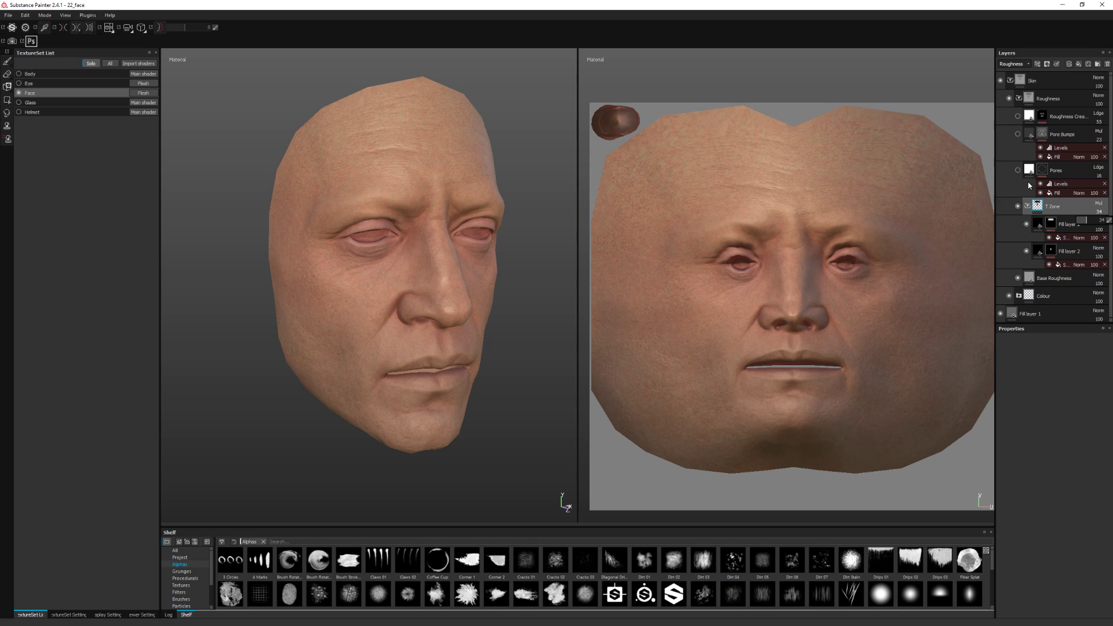
- Hide the T Zone folder, show the Pores layer, and select the Curvature Face fill in its mask
left_click(1018, 206)
left_click(1017, 170)
scroll(430, 273, "up", 5)
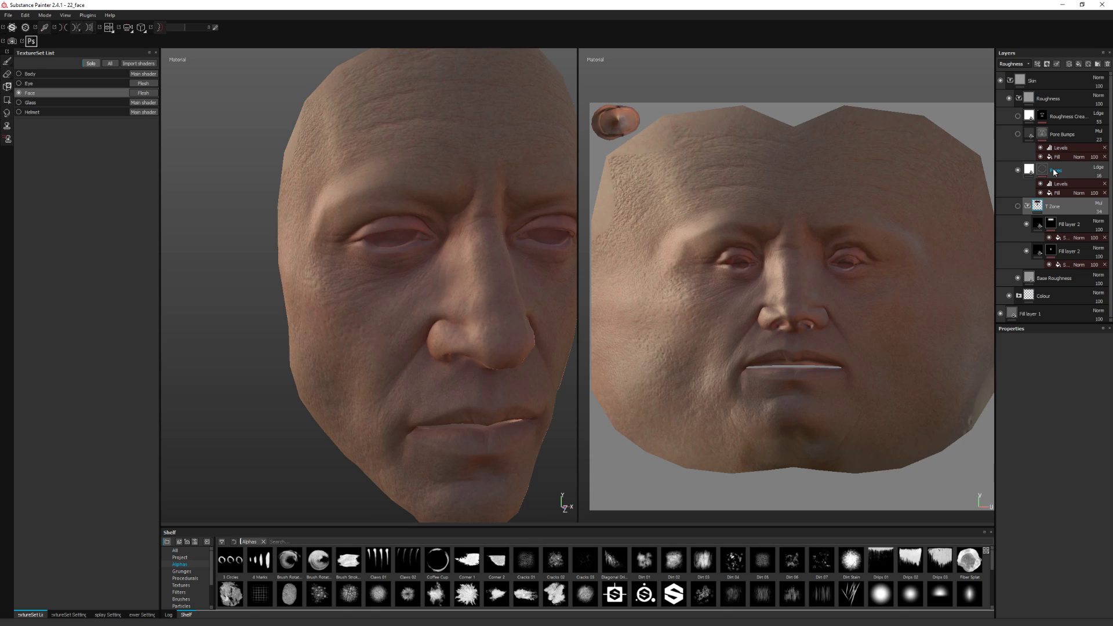
left_click(1057, 193)
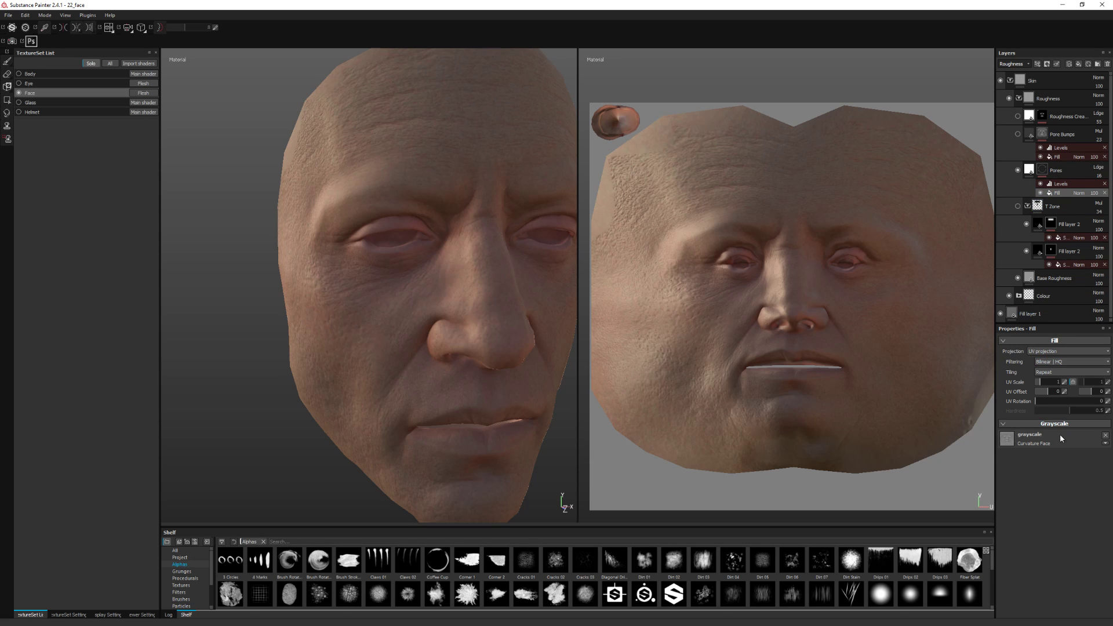
- Display the Pores mask on its own, compare it without and with its Levels effect, and return to the material view
left_click(1042, 170)
left_click(1040, 185)
left_click(1040, 185)
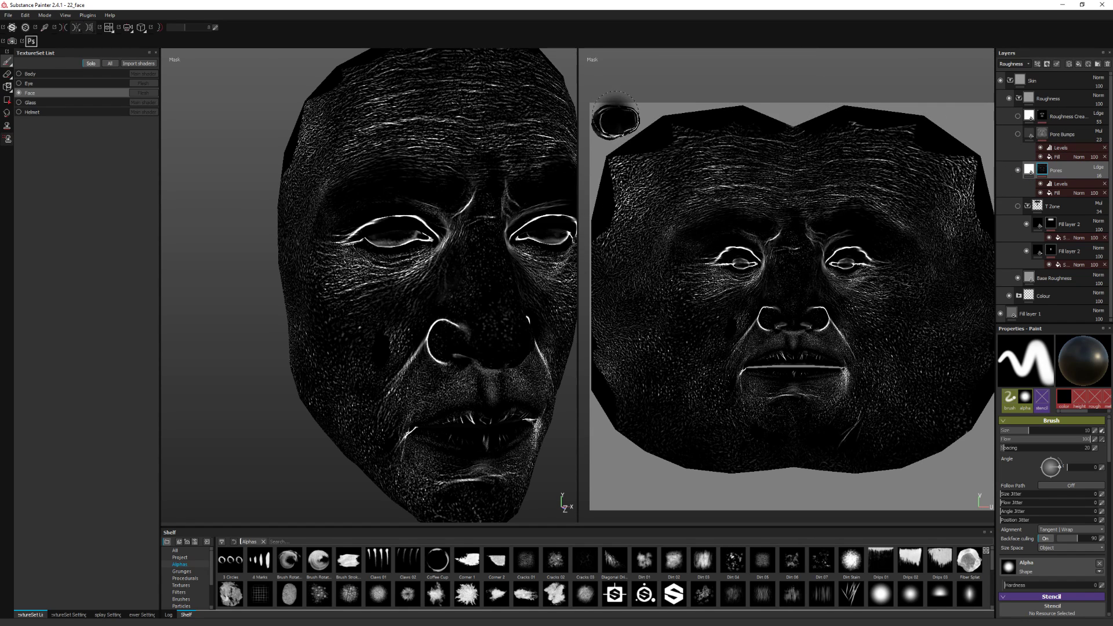
key("m")
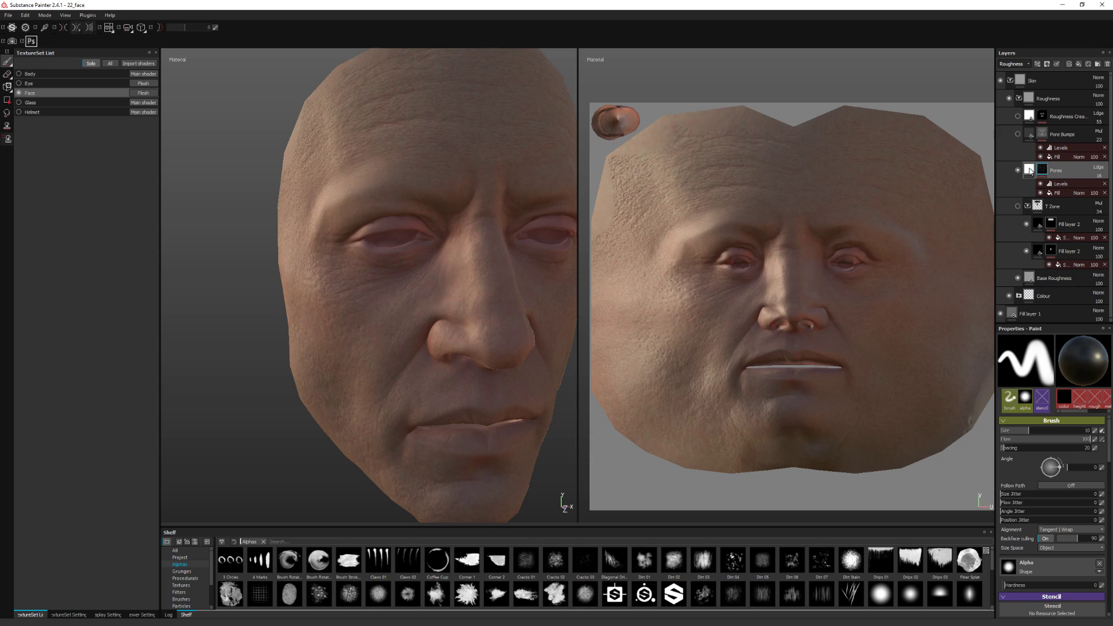
- Show the Pore Bumps layer, display its mask on its own, and select the mask's Curvature Face fill
left_click(1018, 134)
left_click(1018, 134)
left_click(1018, 135)
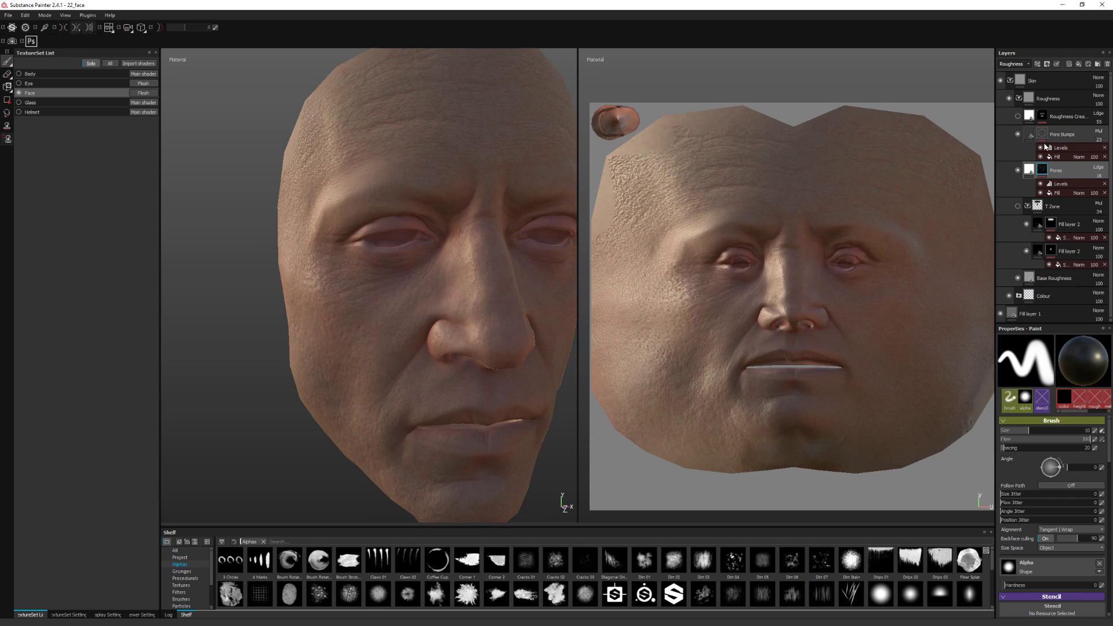
left_click(1044, 136, "alt")
left_click(1056, 157)
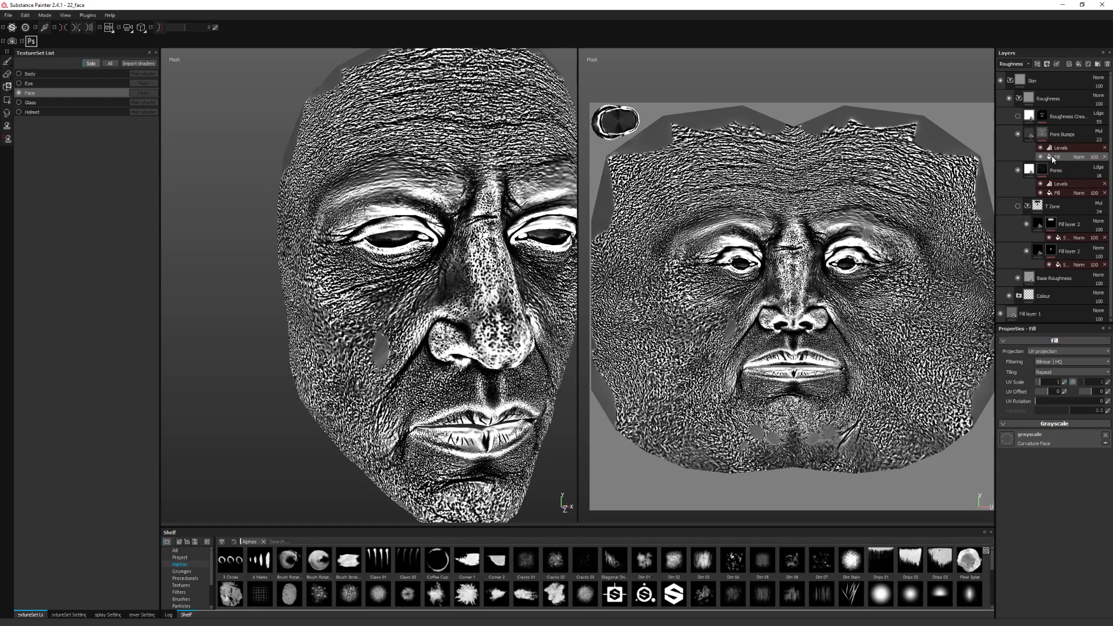
- Compare the Pore Bumps mask without and with its Levels effect, then restore the material view
left_click(1040, 148)
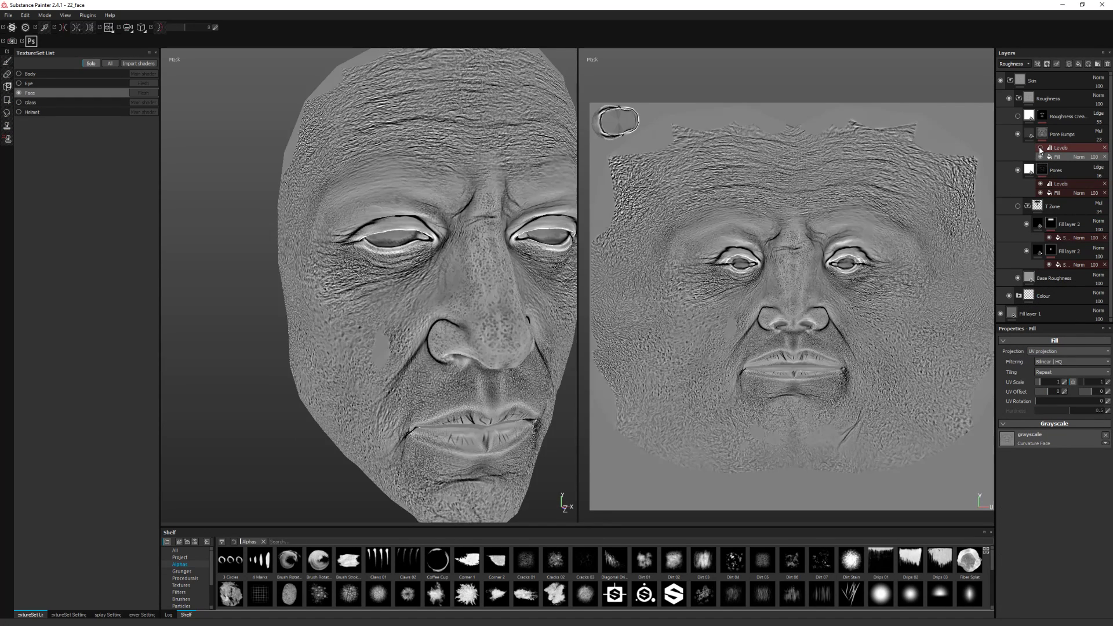
left_click(1040, 148)
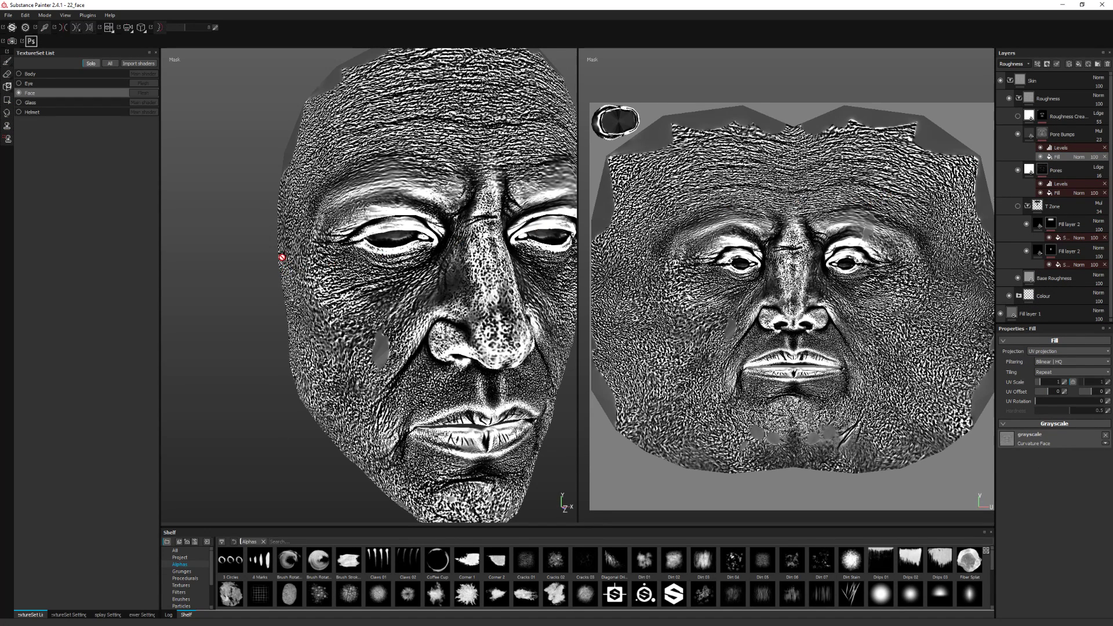
key("m")
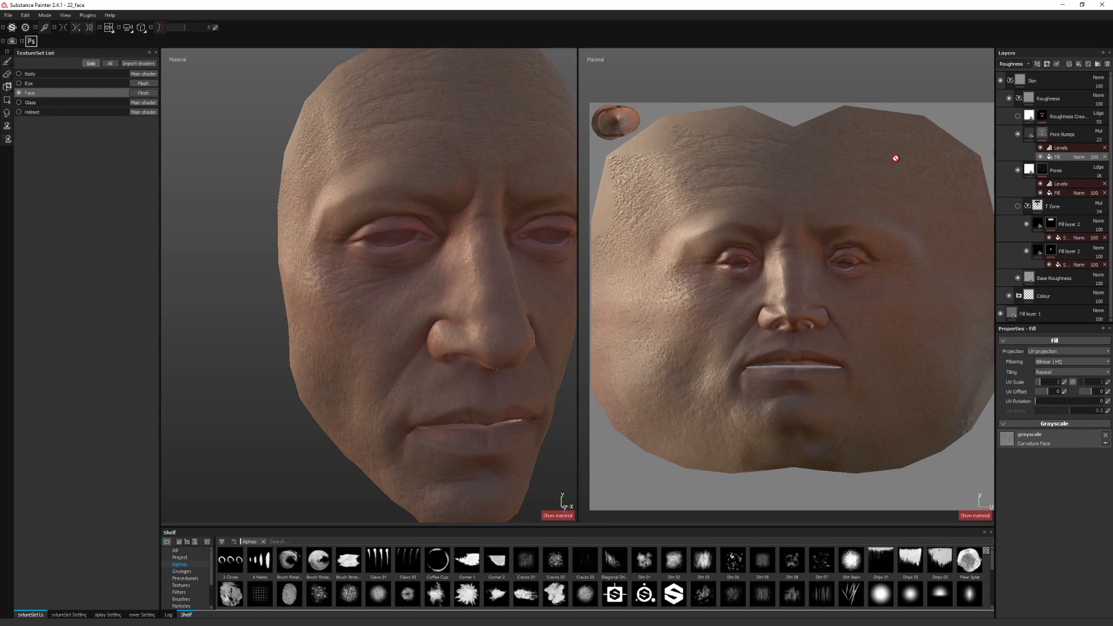
- Show the topmost layer in the Roughness folder and inspect the whole face while rotating the environment lighting
left_click(1017, 117)
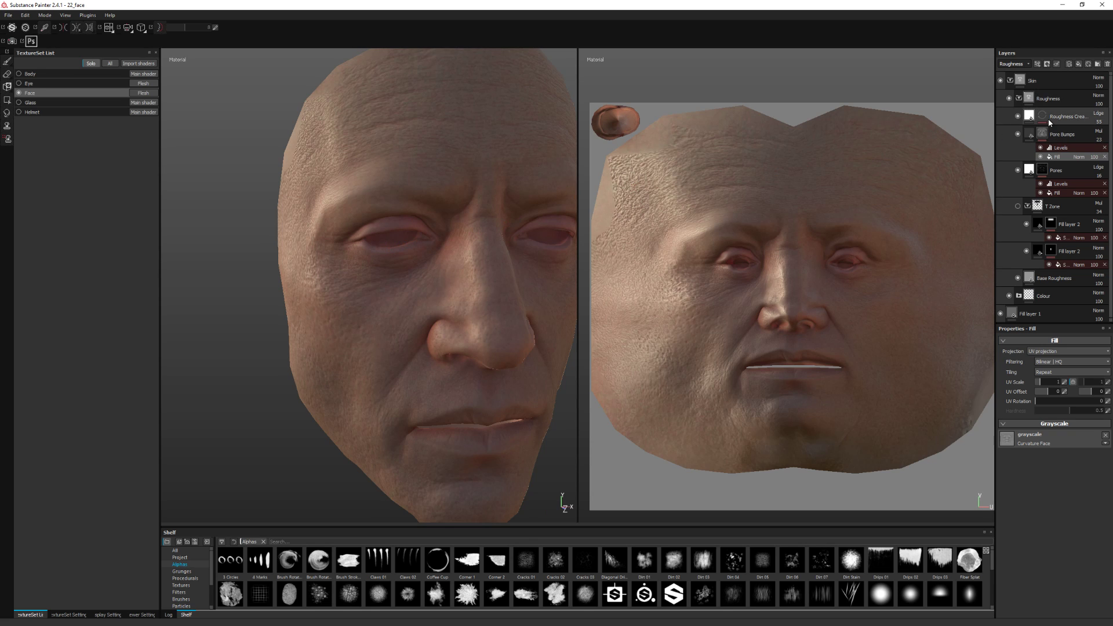
scroll(455, 224, "down", 2)
right_click_drag(409, 206, 422, 209, "shift")
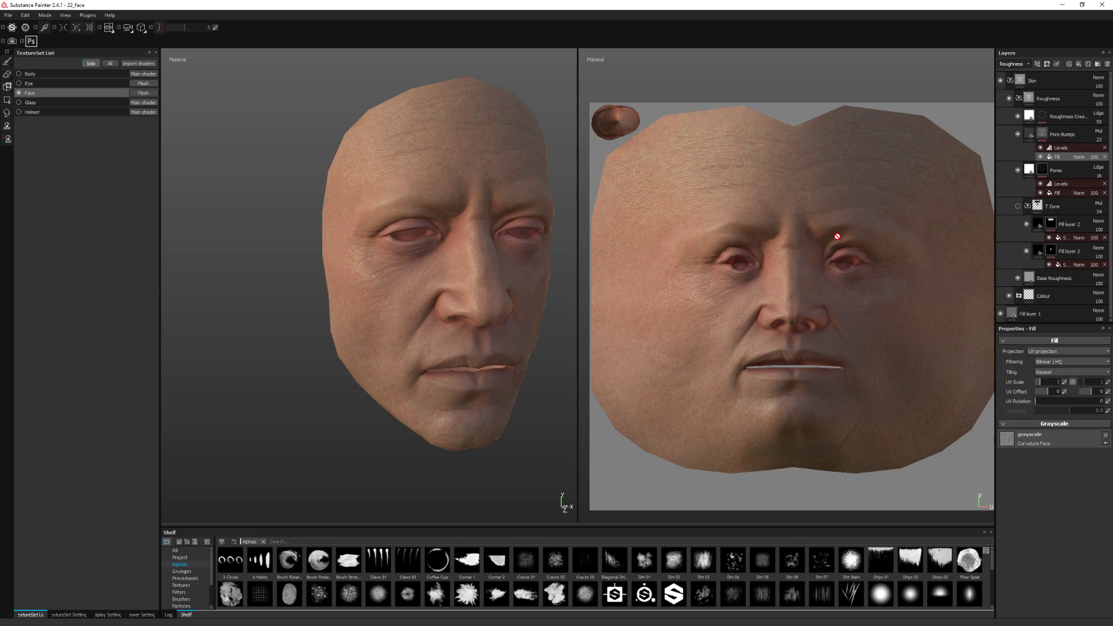
left_click_drag(481, 239, 496, 261, "alt")
right_click_drag(496, 261, 458, 267, "shift")
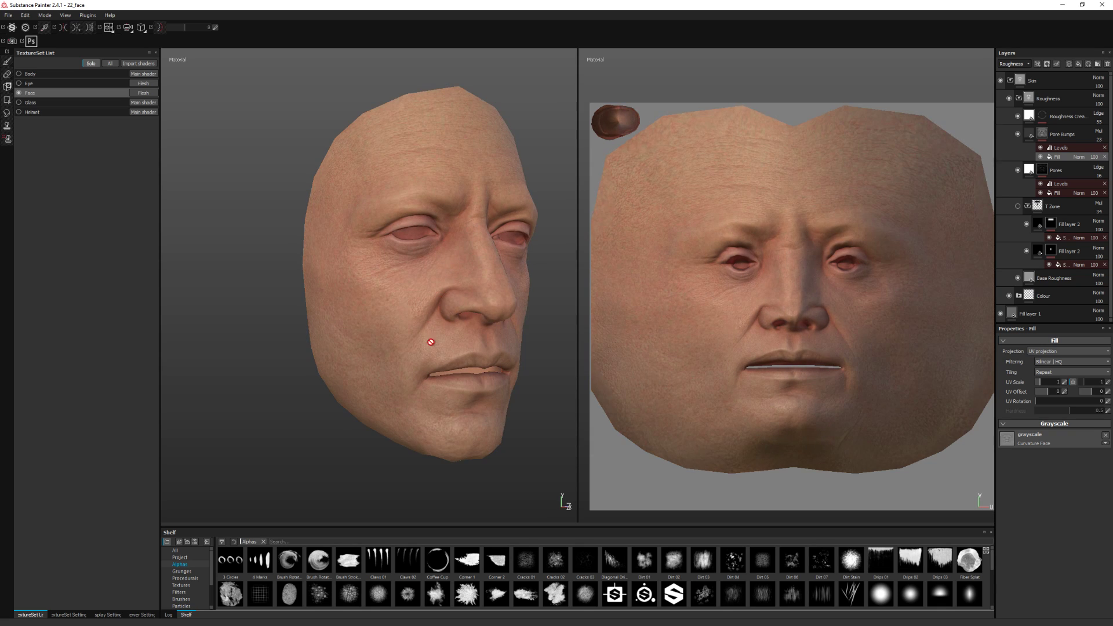